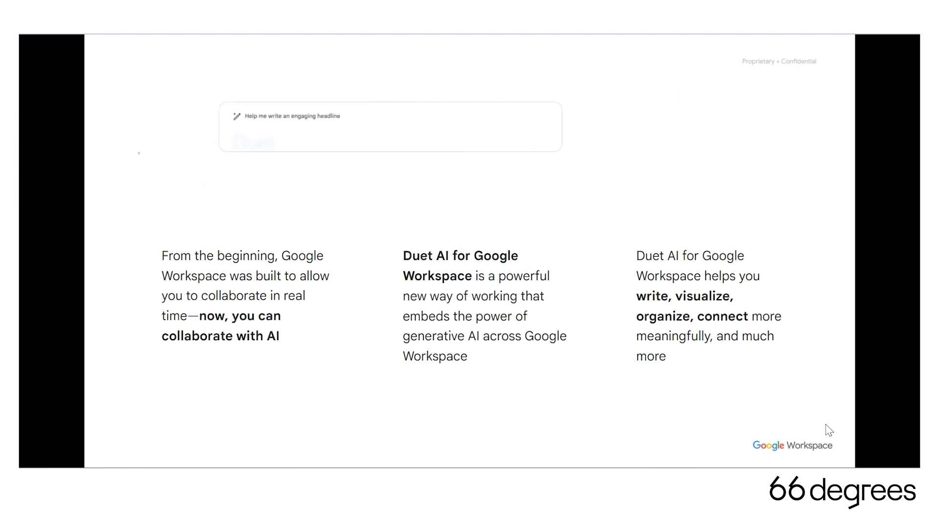
{"action": "key", "text": "Right"}
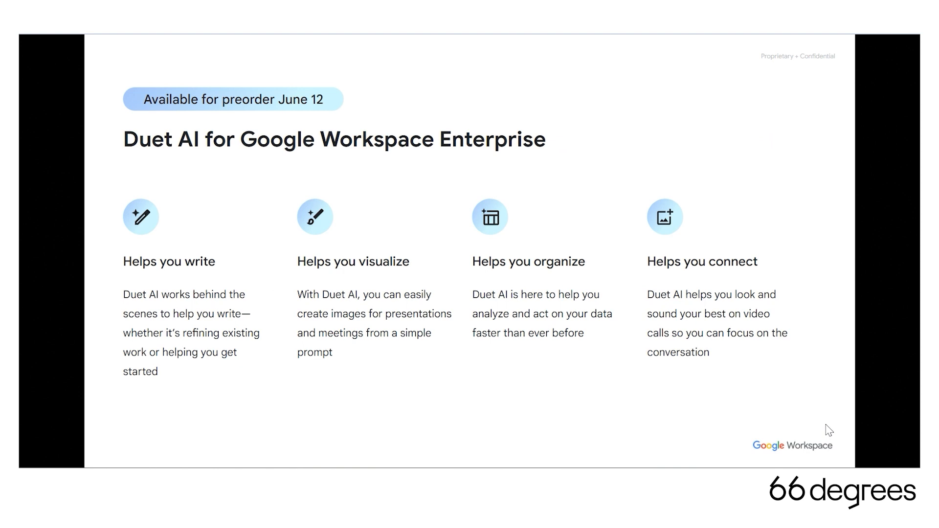
{"action": "key", "text": "Right"}
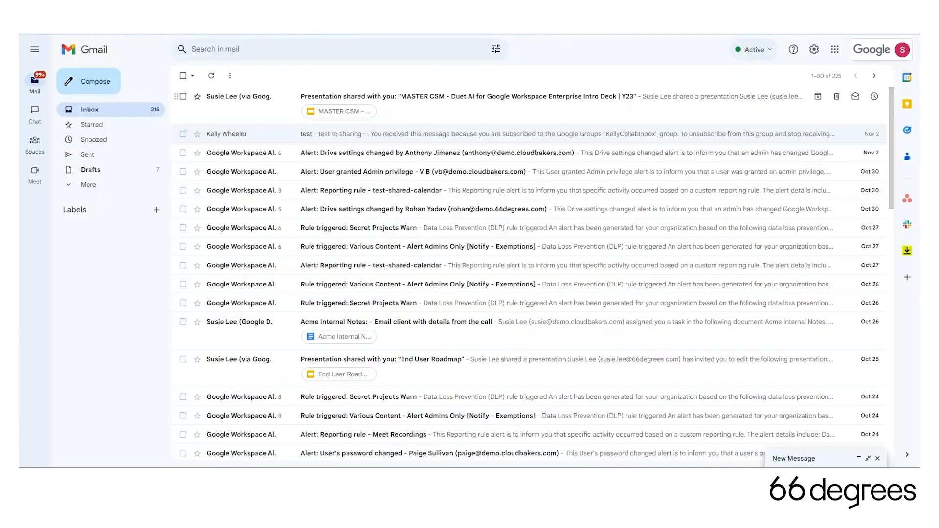
Step: Start a new email and expand its compose window to the large view
{"action": "left_click", "coordinate": [78, 83]}
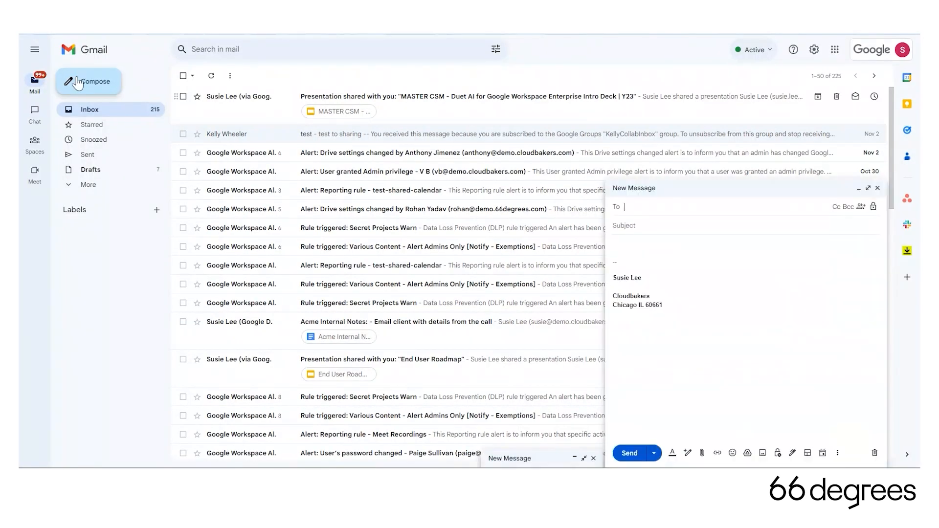
{"action": "left_click", "coordinate": [868, 189]}
{"action": "left_click", "coordinate": [356, 184]}
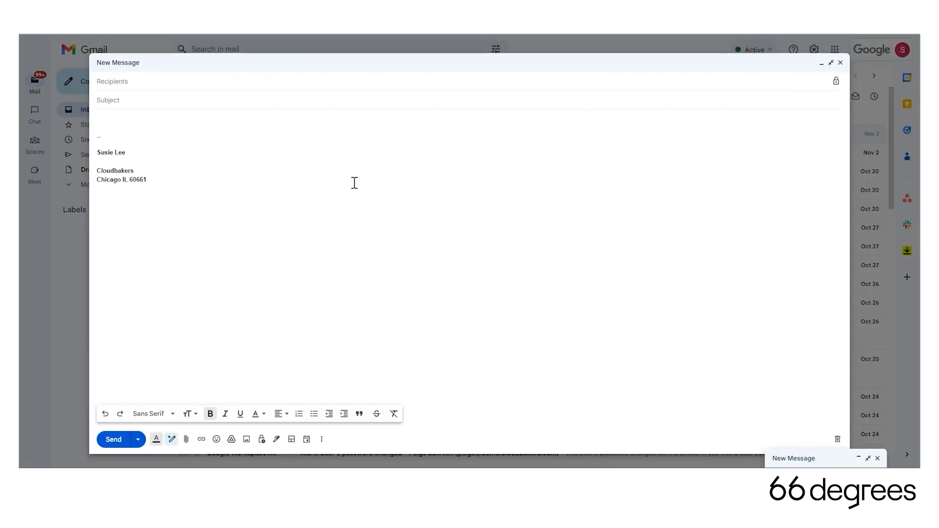
Step: Generate an email draft with Help me write from the prompt "Invitation for golf event for 66degrees" and insert it into the message
{"action": "left_click", "coordinate": [173, 439]}
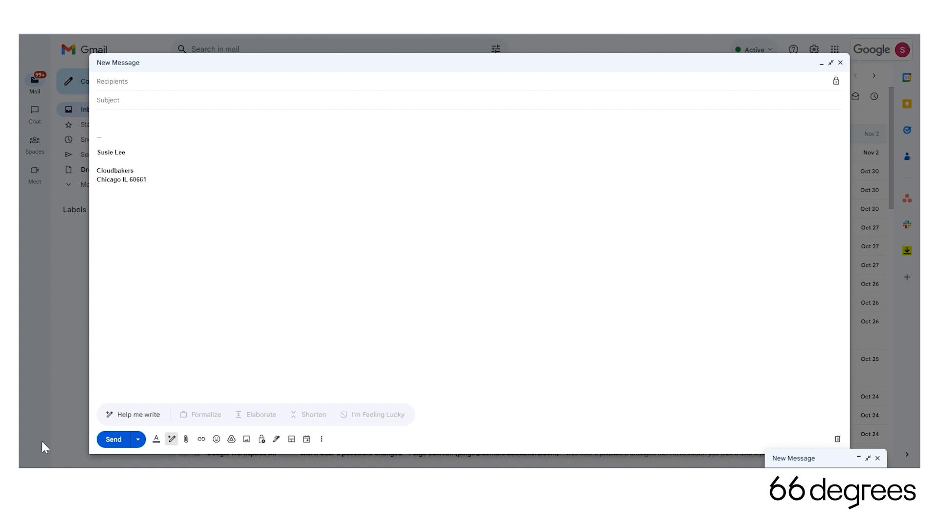
{"action": "left_click", "coordinate": [141, 417]}
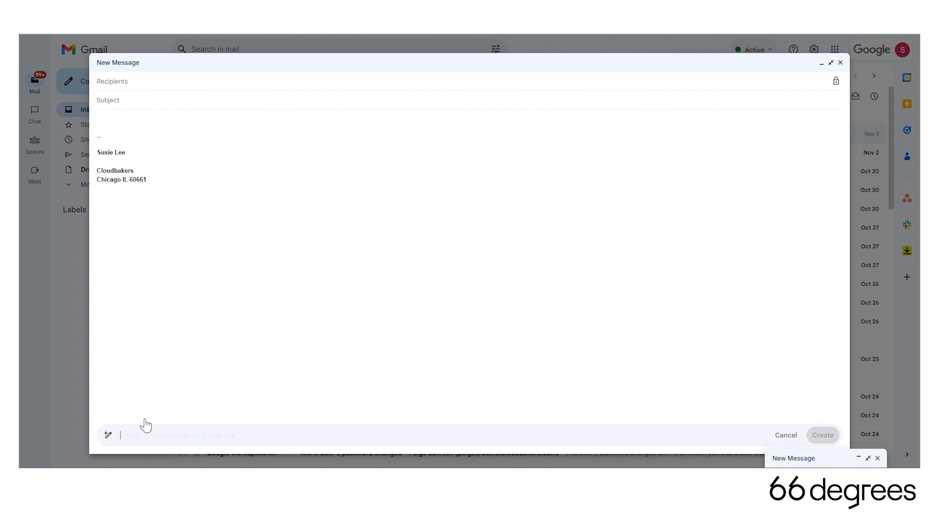
{"action": "type", "text": "Invitation for golf"}
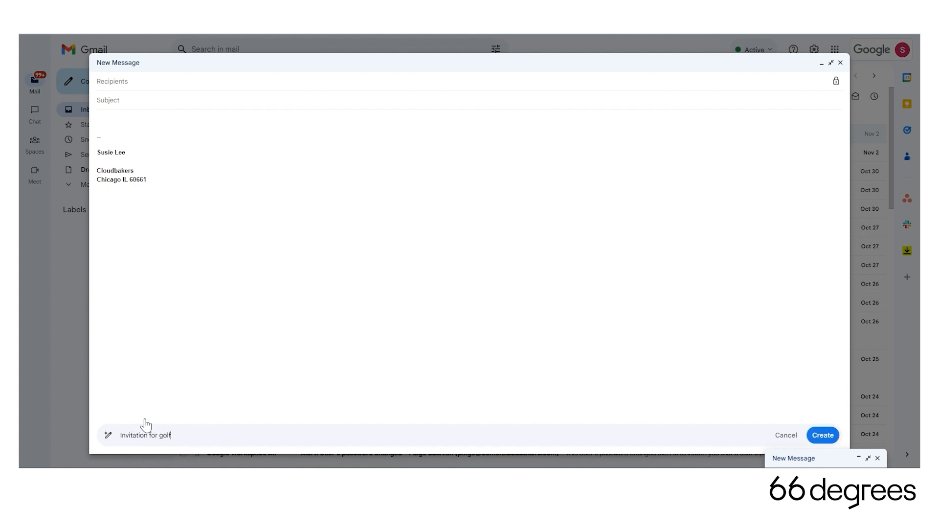
{"action": "type", "text": " event for 66degrees"}
{"action": "left_click", "coordinate": [826, 435]}
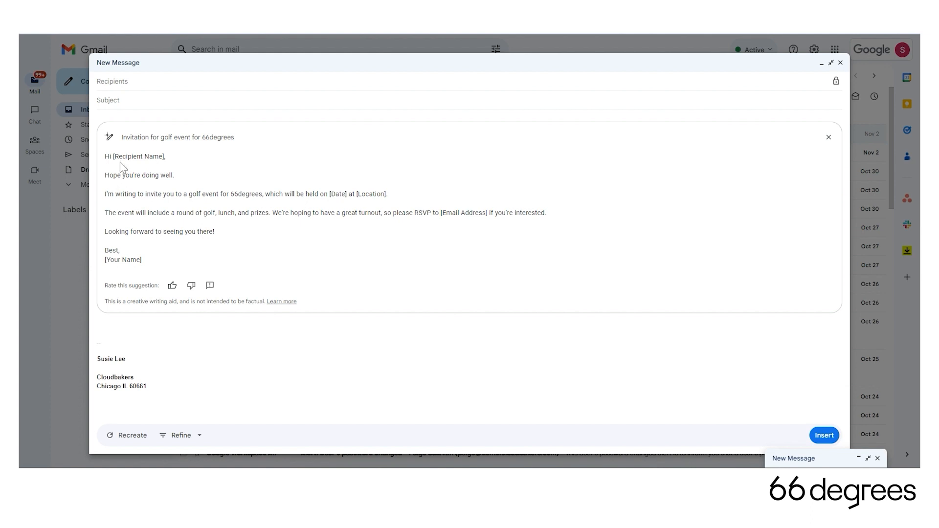
{"action": "left_click", "coordinate": [823, 435]}
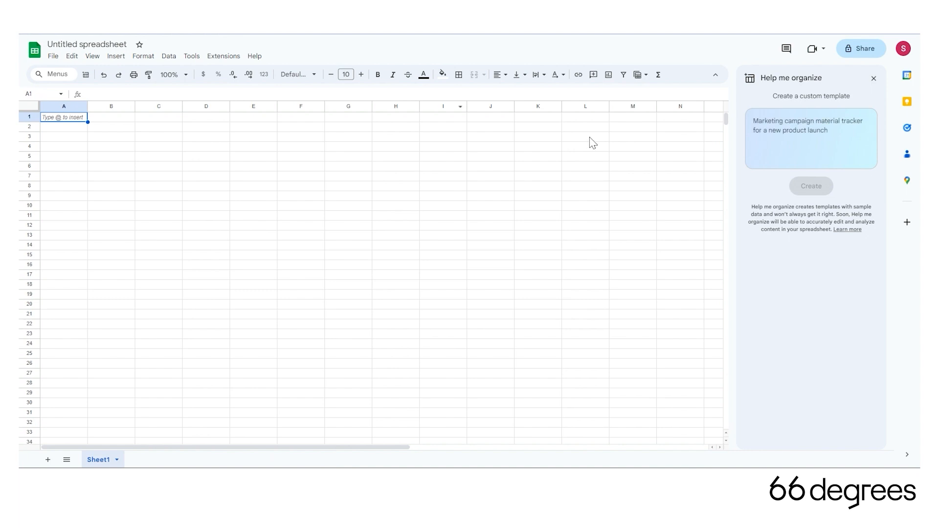
Step: Create a Help me organize template from the prompt "build me list for customer golf event with food" and review the previewed table
{"action": "left_click", "coordinate": [837, 126]}
{"action": "type", "text": "build me list for customer golf event with food"}
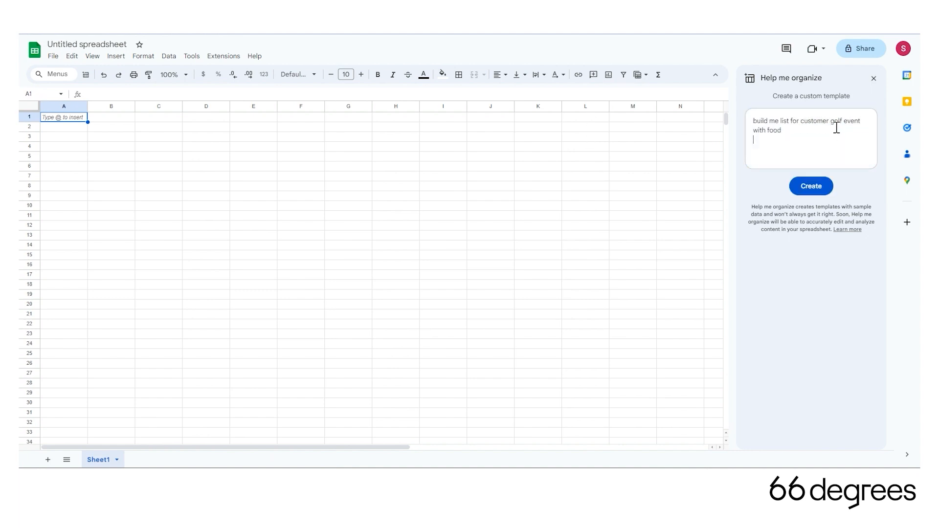
{"action": "left_click", "coordinate": [813, 183]}
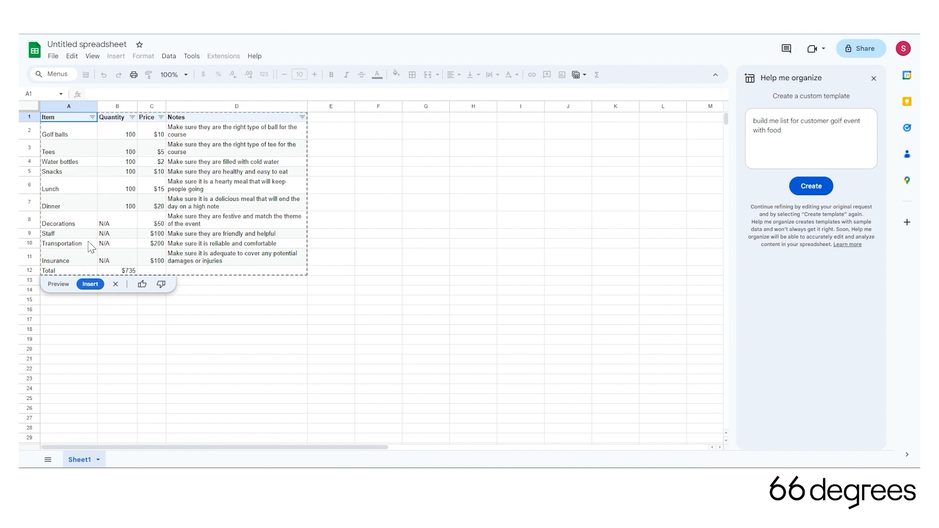
{"action": "scroll", "coordinate": [93, 255], "scroll_direction": "down", "scroll_amount": 1}
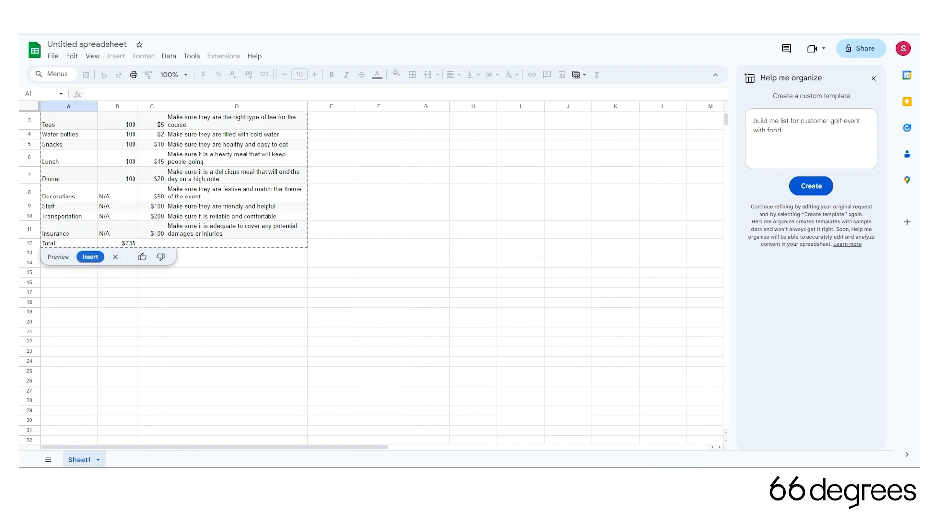
{"action": "scroll", "coordinate": [249, 169], "scroll_direction": "up", "scroll_amount": 2}
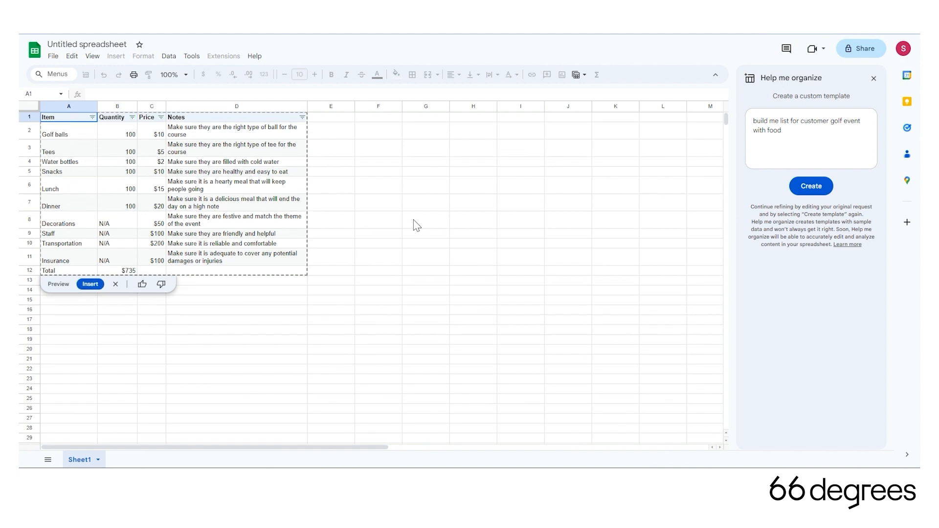
Step: Replace the template prompt with "build me shotgun golf tournament", generate the table and insert it into the sheet
{"action": "key", "text": "ctrl+a"}
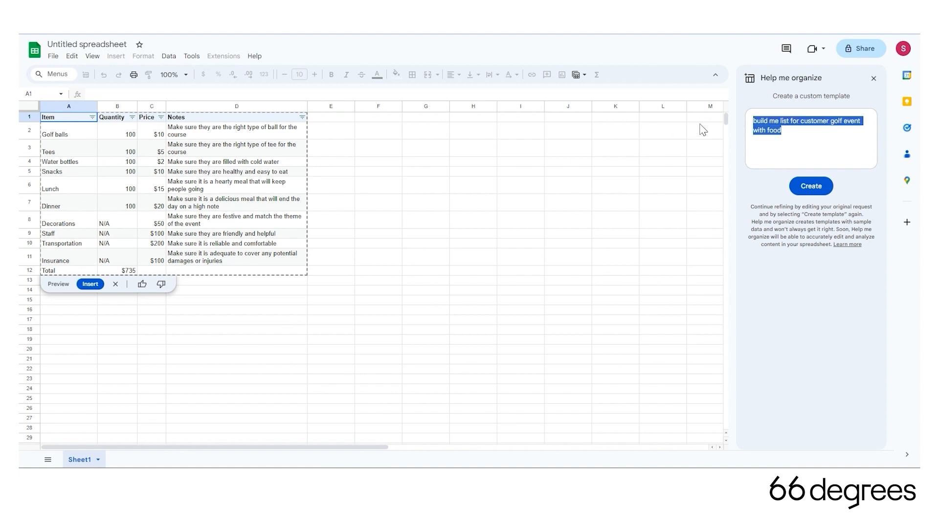
{"action": "type", "text": "build me shotgun golf tournament"}
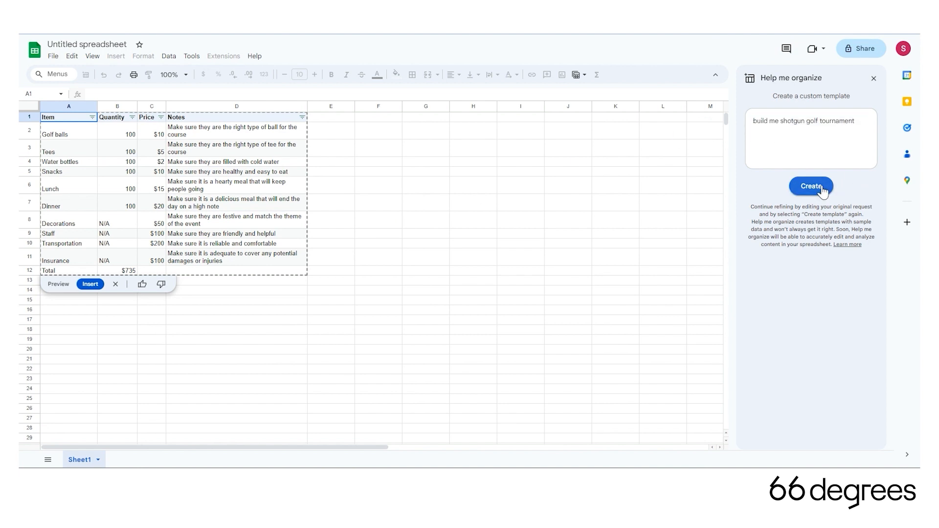
{"action": "left_click", "coordinate": [822, 188]}
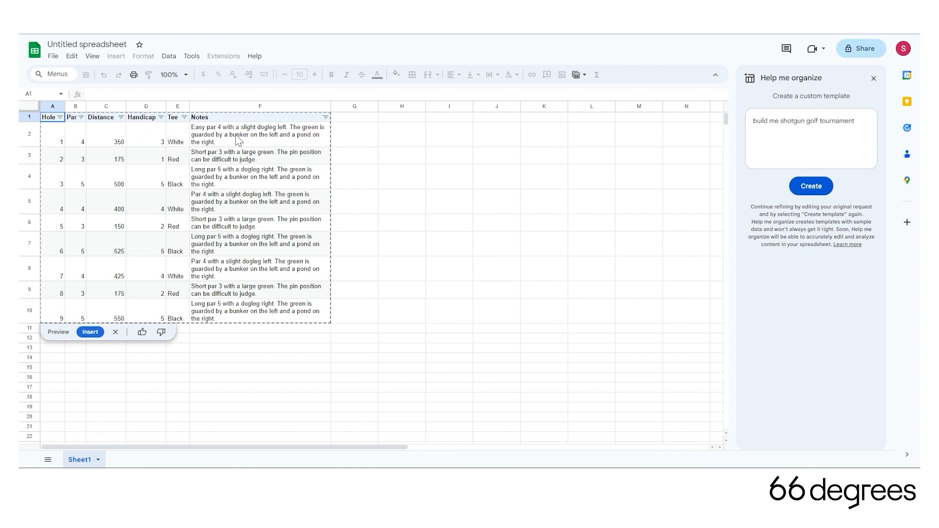
{"action": "left_click", "coordinate": [92, 333]}
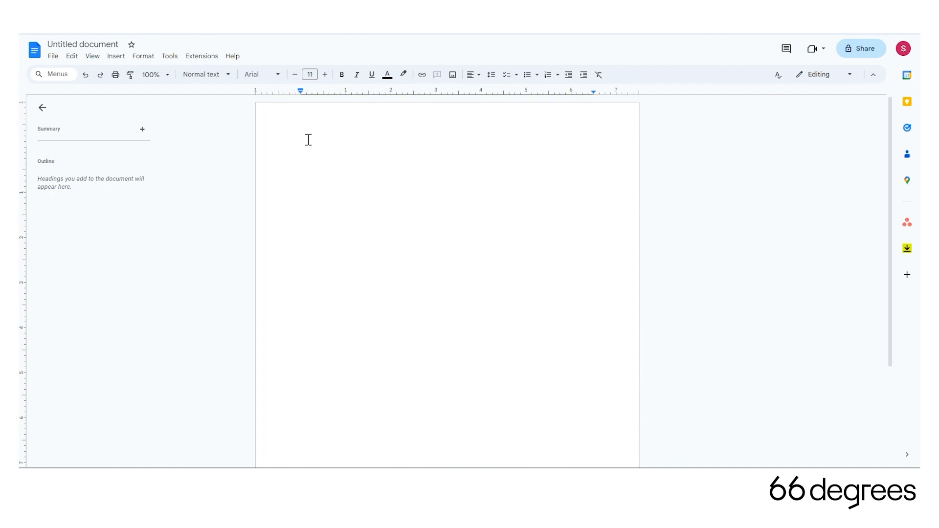
{"action": "type", "text": "@duet"}
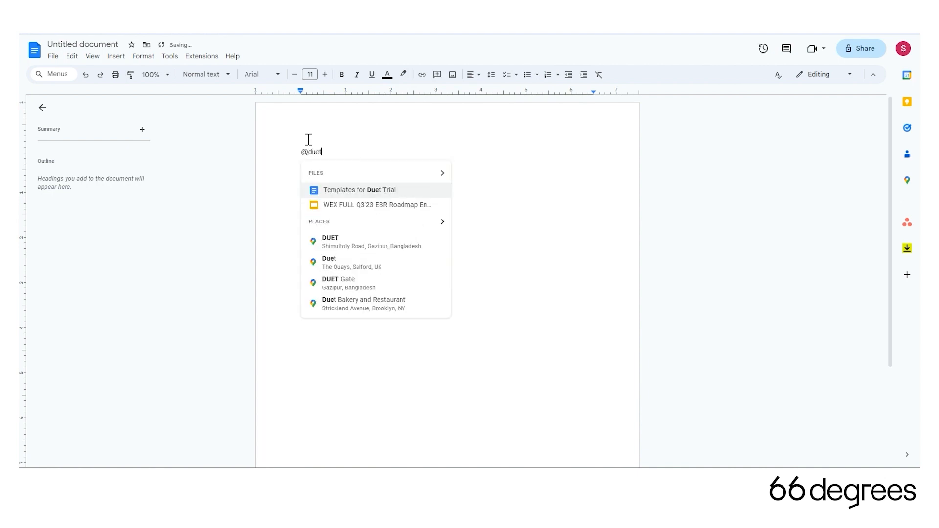
{"action": "key", "text": "BackSpace"}
{"action": "key", "text": "BackSpace"}
{"action": "key", "text": "BackSpace"}
{"action": "key", "text": "BackSpace"}
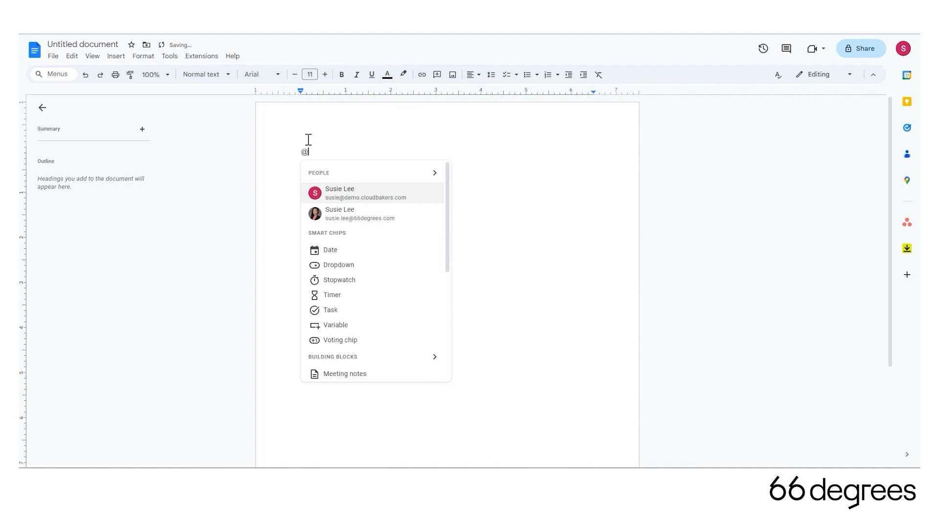
{"action": "type", "text": "Help"}
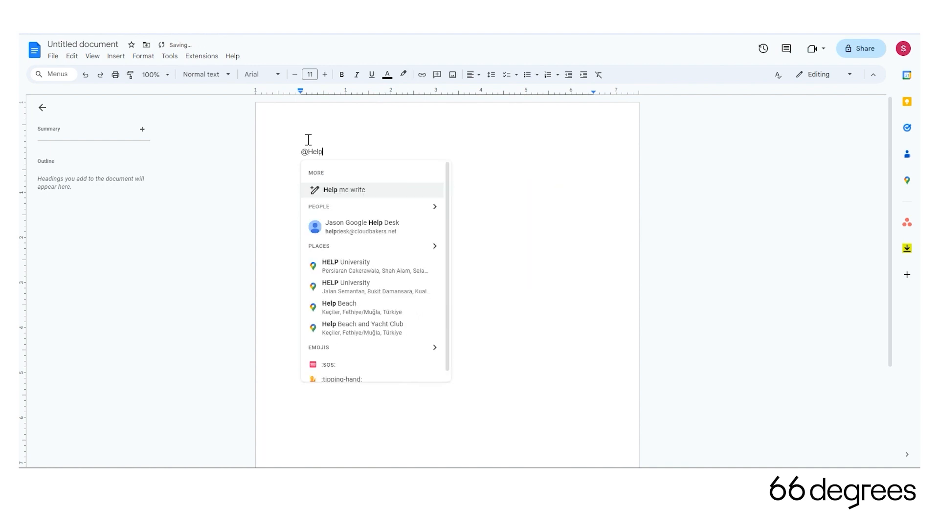
{"action": "left_click", "coordinate": [386, 191]}
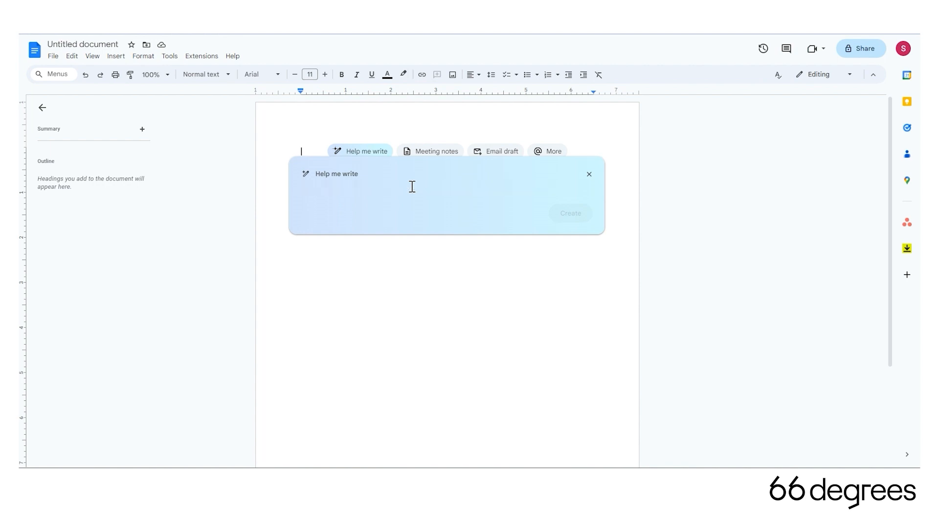
Step: Generate a draft from the prompt "Email summary of Q3 sales for the Sales Leadership" and read through it
{"action": "type", "text": "Email summary of Q3 sales for the Sales Leadership"}
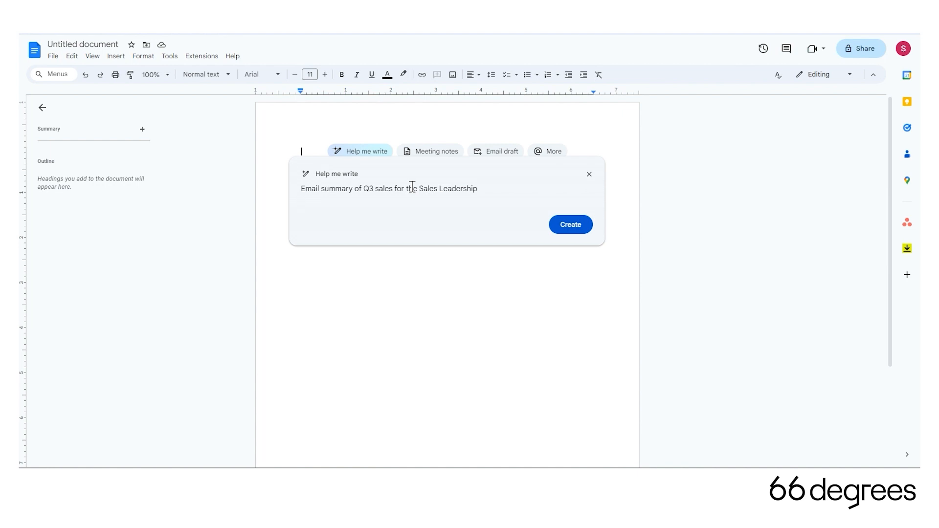
{"action": "key", "text": "BackSpace"}
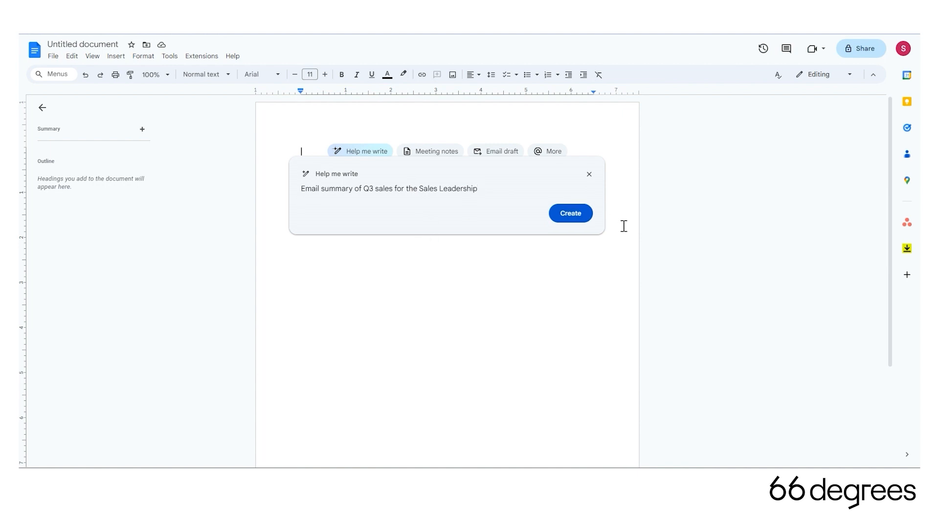
{"action": "left_click", "coordinate": [577, 216]}
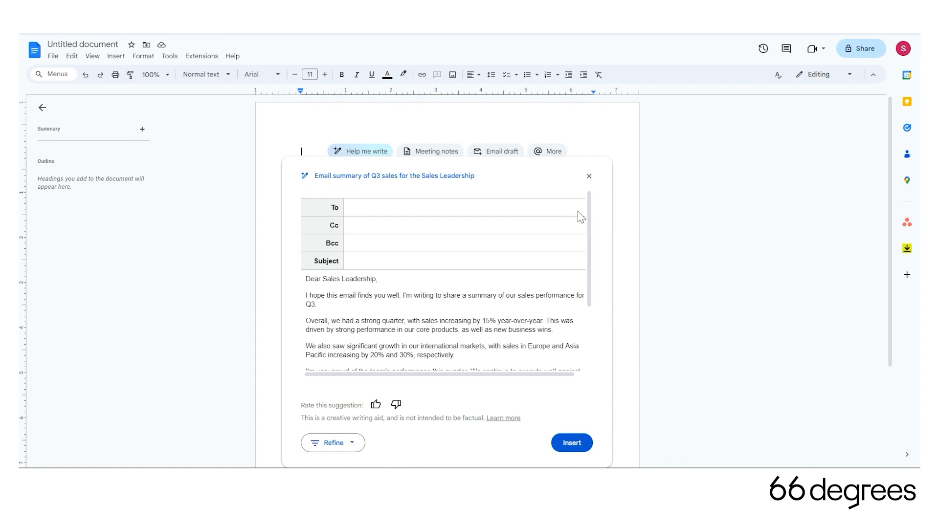
{"action": "scroll", "coordinate": [391, 267], "scroll_direction": "down", "scroll_amount": 1}
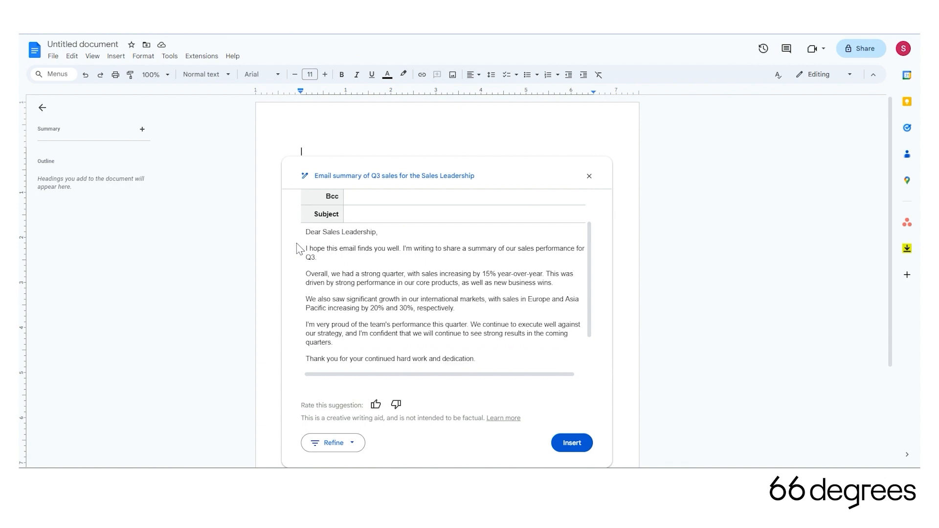
{"action": "scroll", "coordinate": [385, 274], "scroll_direction": "down", "scroll_amount": 1}
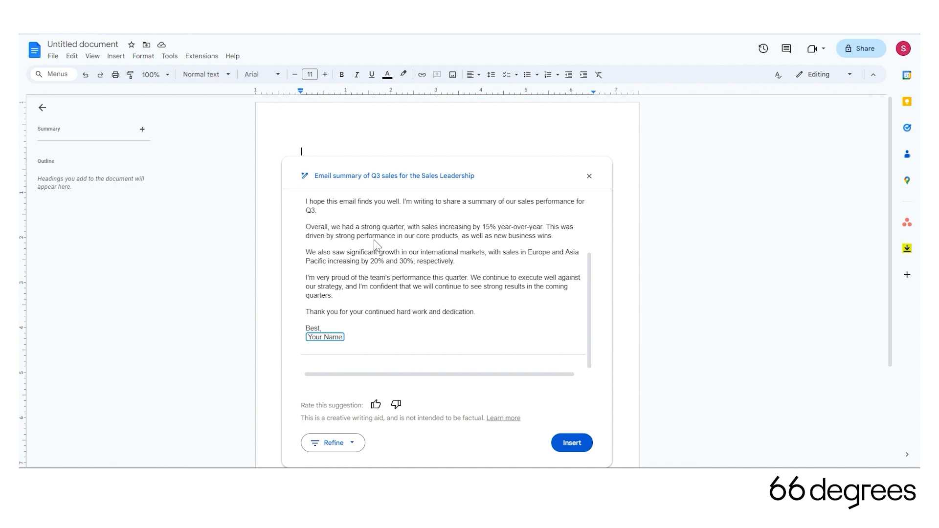
Step: Refine the Q3 sales email draft with the Elaborate option and review the expanded text
{"action": "left_click", "coordinate": [338, 442]}
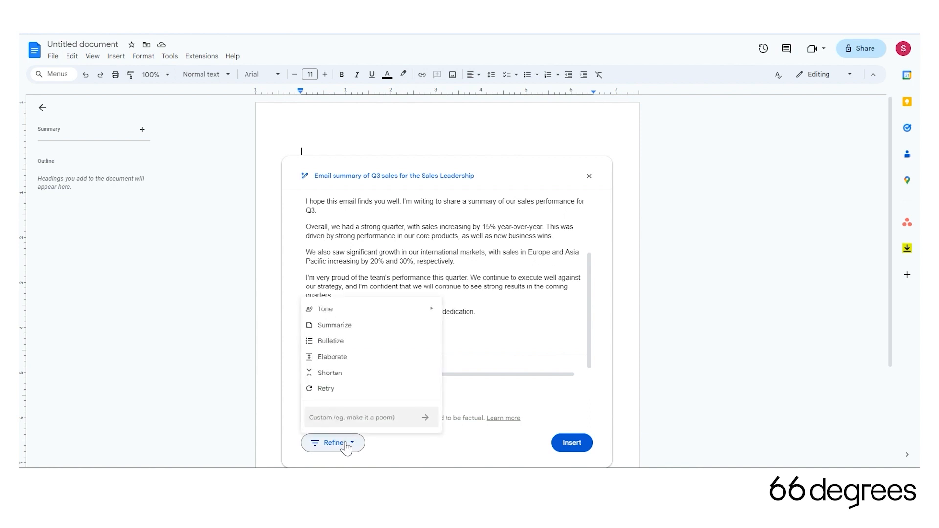
{"action": "left_click", "coordinate": [395, 363]}
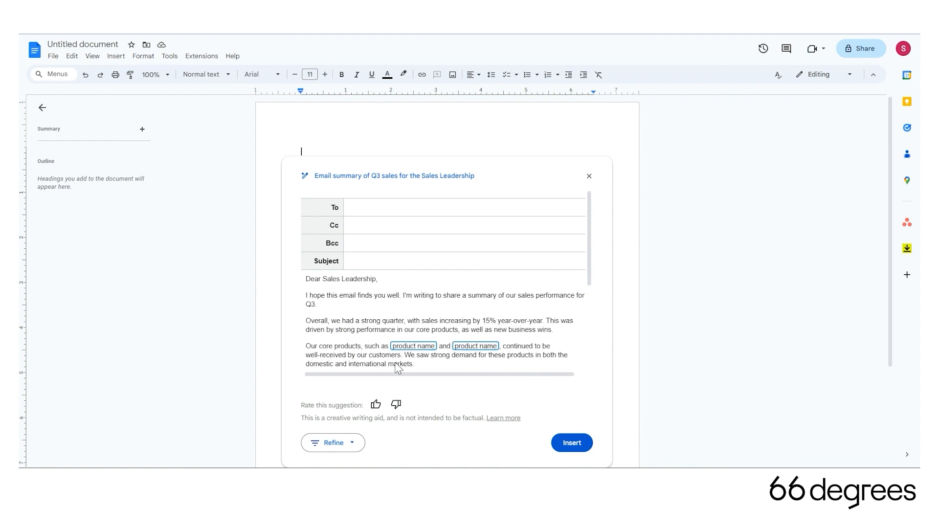
{"action": "scroll", "coordinate": [362, 304], "scroll_direction": "down", "scroll_amount": 4}
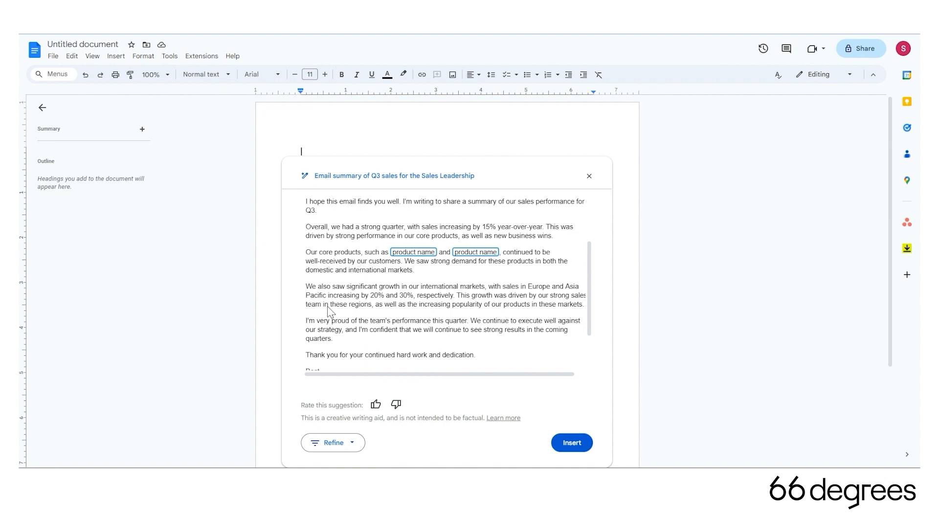
{"action": "scroll", "coordinate": [326, 330], "scroll_direction": "down", "scroll_amount": 2}
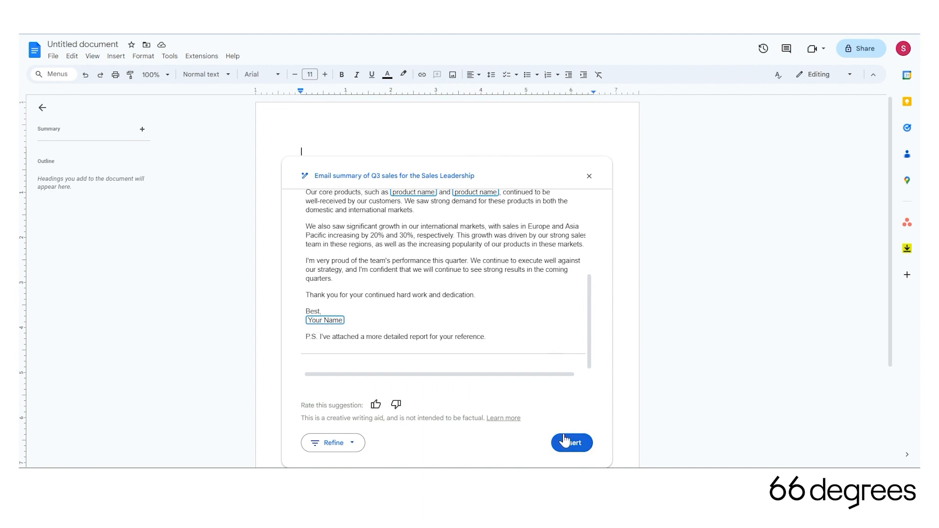
Step: Change the email draft's tone to Formal and insert the draft into the document
{"action": "left_click", "coordinate": [353, 442]}
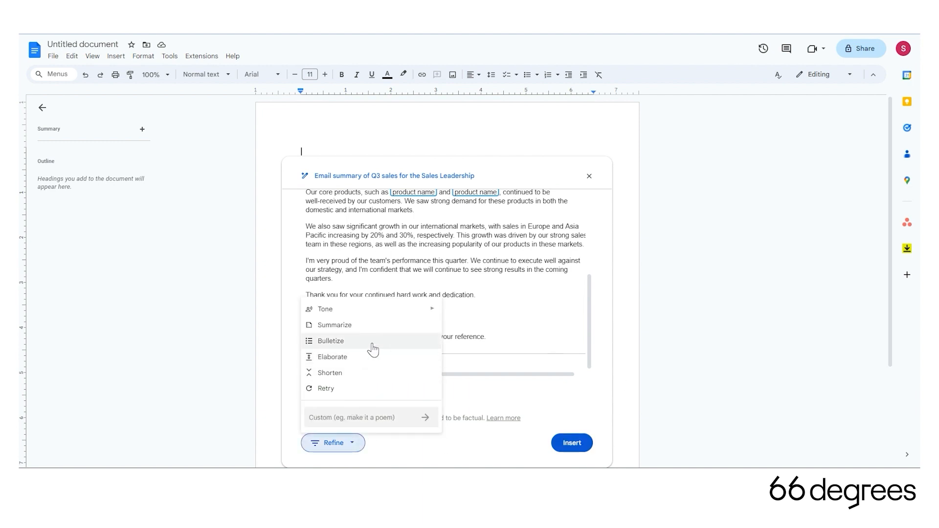
{"action": "mouse_move", "coordinate": [399, 314]}
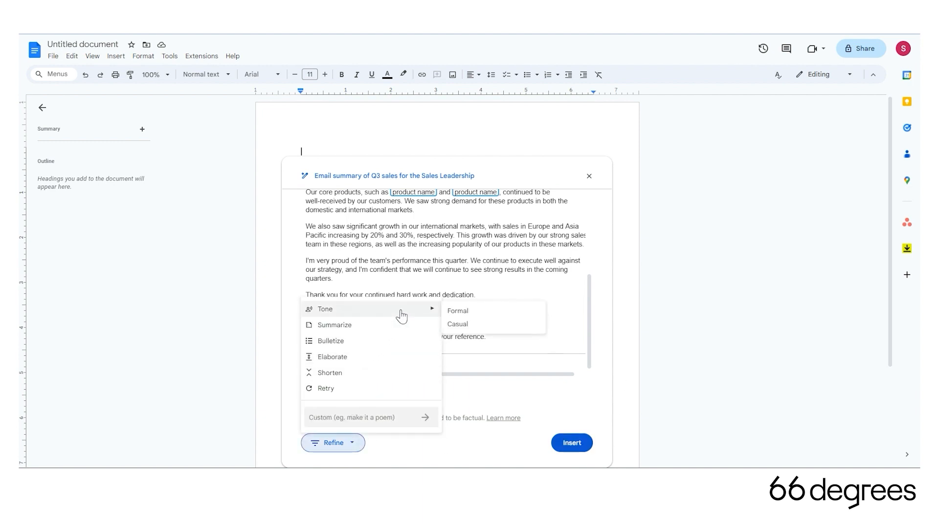
{"action": "left_click", "coordinate": [521, 320]}
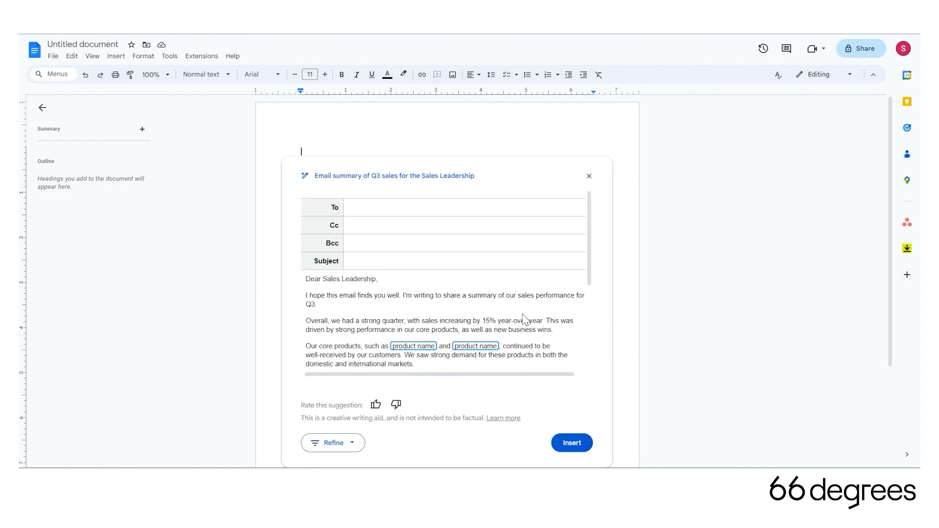
{"action": "scroll", "coordinate": [360, 303], "scroll_direction": "down", "scroll_amount": 1}
{"action": "scroll", "coordinate": [361, 302], "scroll_direction": "down", "scroll_amount": 3}
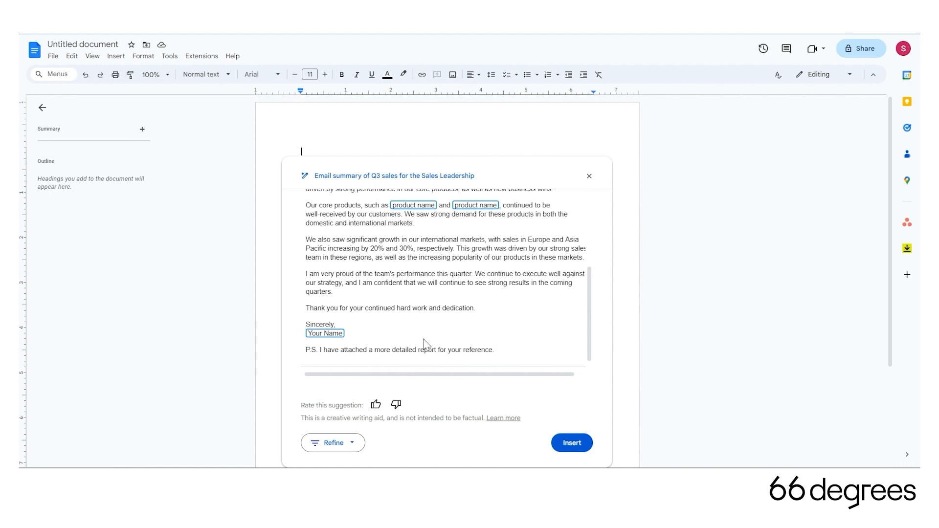
{"action": "left_click", "coordinate": [566, 443]}
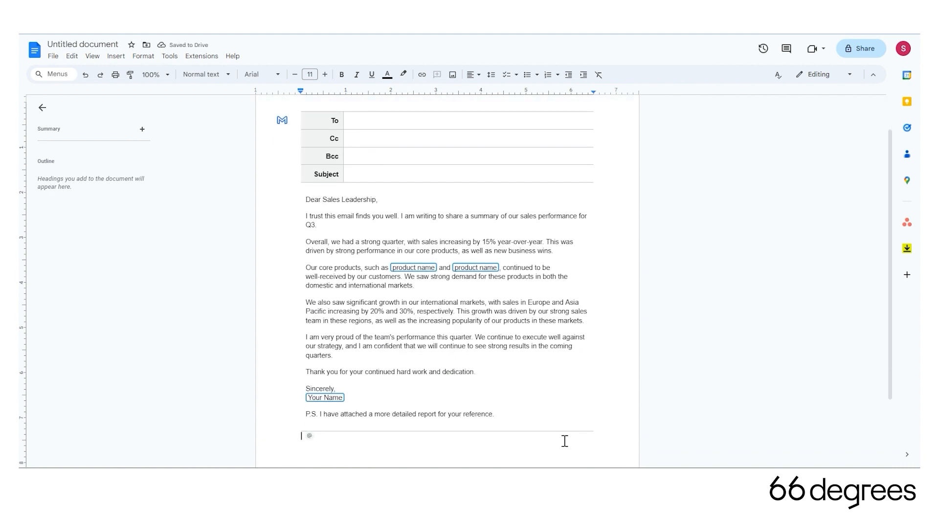
Step: Inspect the first product name placeholder in the email draft and add the recipient to the To field as a people mention
{"action": "left_click", "coordinate": [402, 263]}
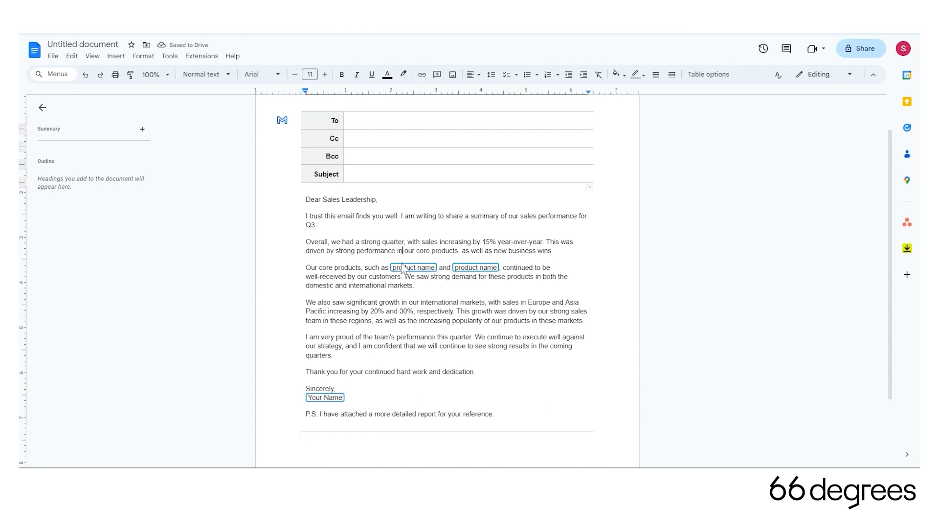
{"action": "left_click", "coordinate": [401, 269]}
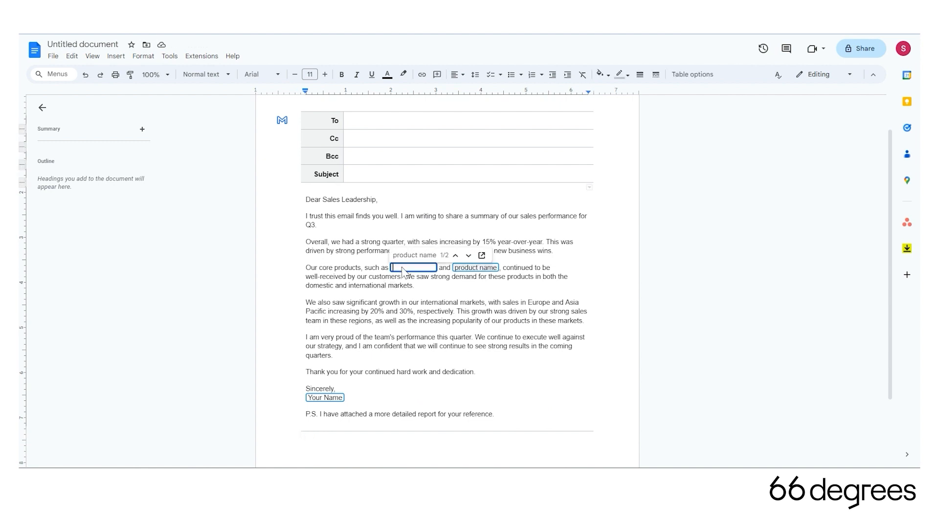
{"action": "scroll", "coordinate": [391, 336], "scroll_direction": "up", "scroll_amount": 1}
{"action": "left_click", "coordinate": [400, 159]}
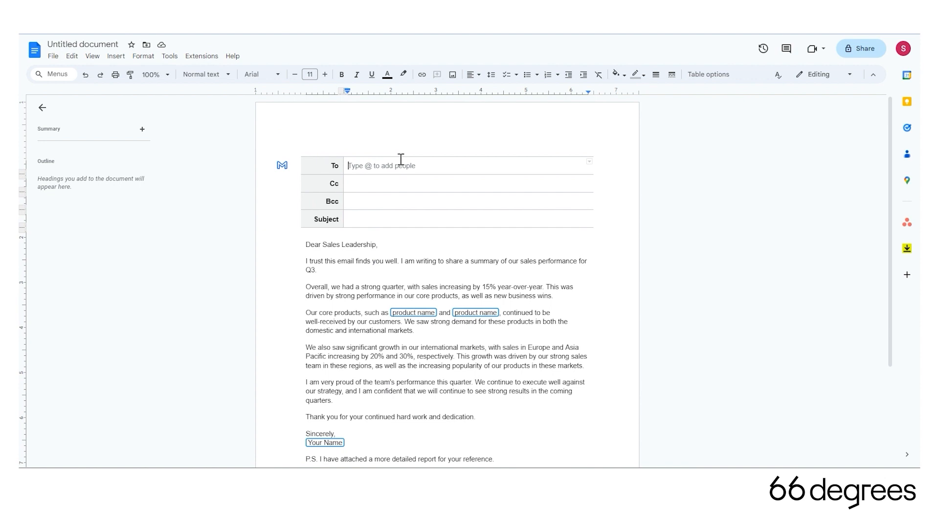
{"action": "type", "text": "#"}
{"action": "key", "text": "BackSpace"}
{"action": "type", "text": "@dan"}
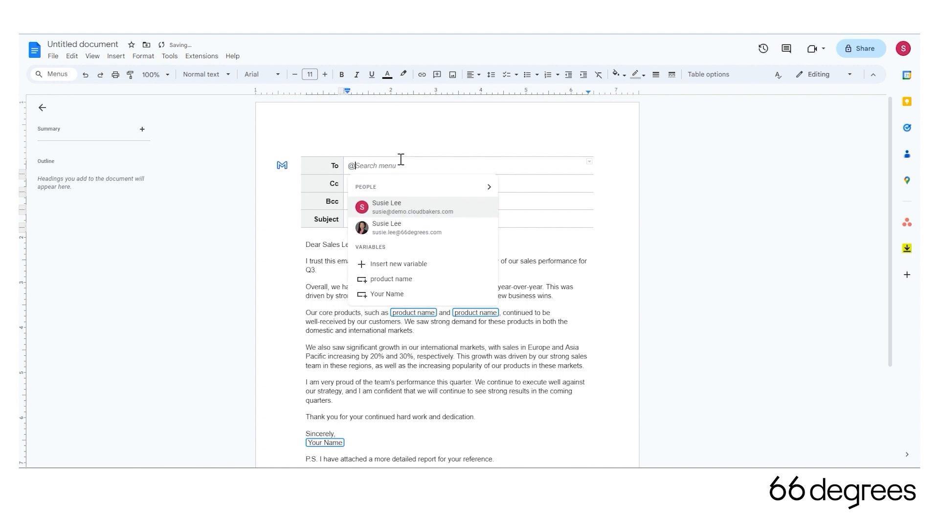
{"action": "key", "text": "Return"}
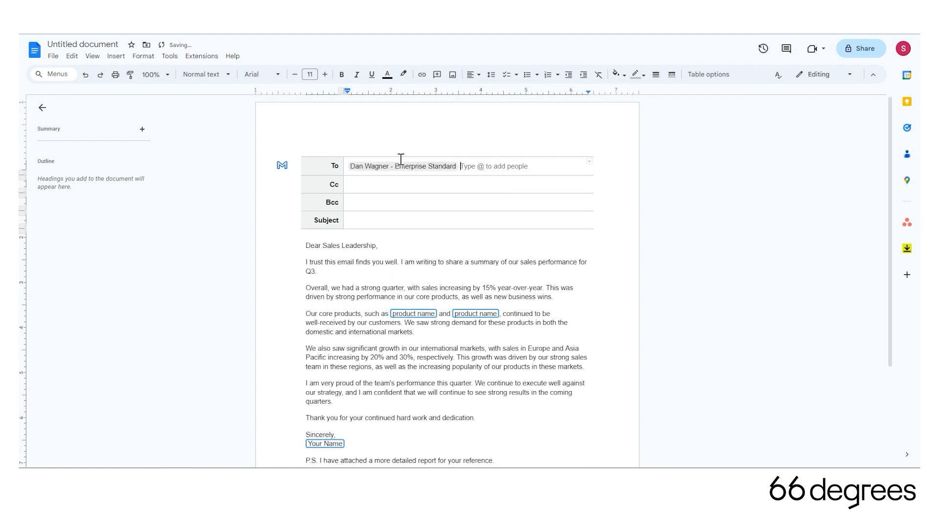
Step: Enter "Q3 Sales Follow up" as the subject of the email draft and look over the message body
{"action": "left_click", "coordinate": [423, 225]}
{"action": "type", "text": "Q3 Sales Follow u"}
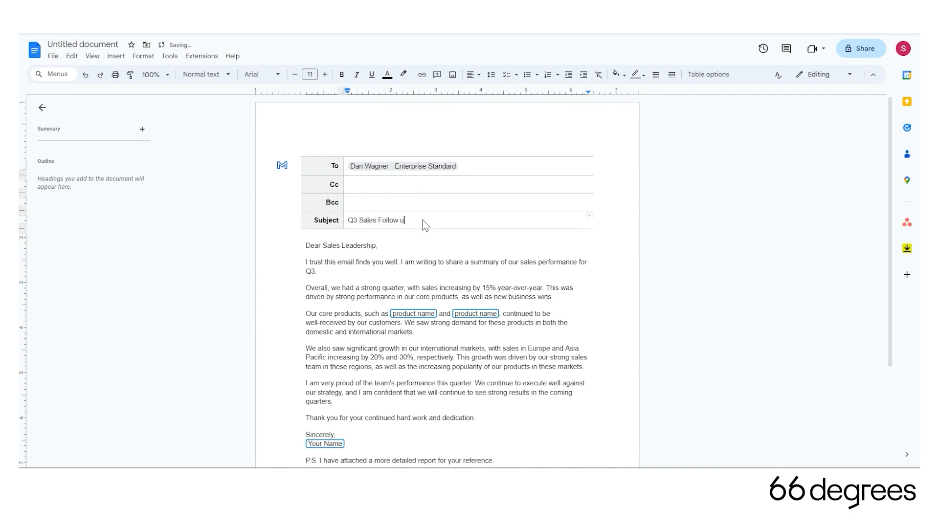
{"action": "type", "text": "p"}
{"action": "scroll", "coordinate": [425, 226], "scroll_direction": "down", "scroll_amount": 4}
{"action": "scroll", "coordinate": [299, 150], "scroll_direction": "up", "scroll_amount": 3}
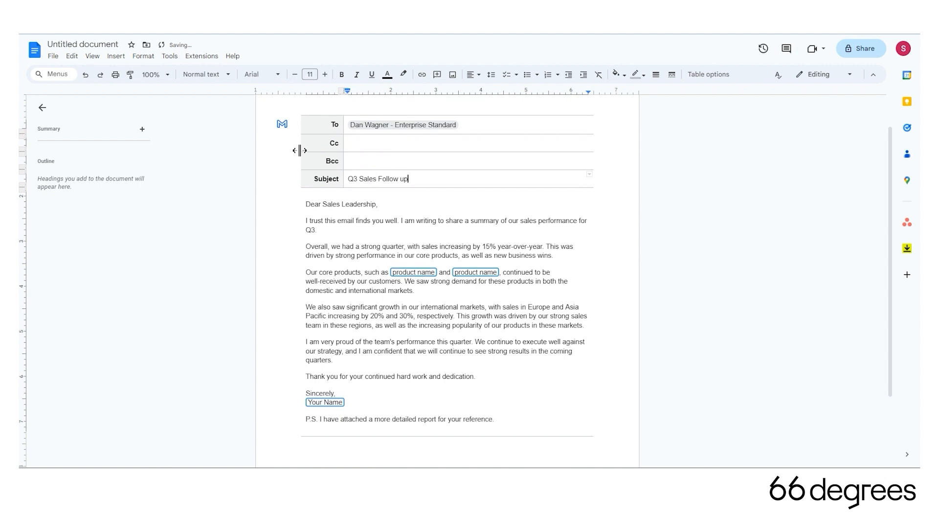
Step: Transfer the email draft from the document into a Gmail message and send it
{"action": "left_click", "coordinate": [280, 126]}
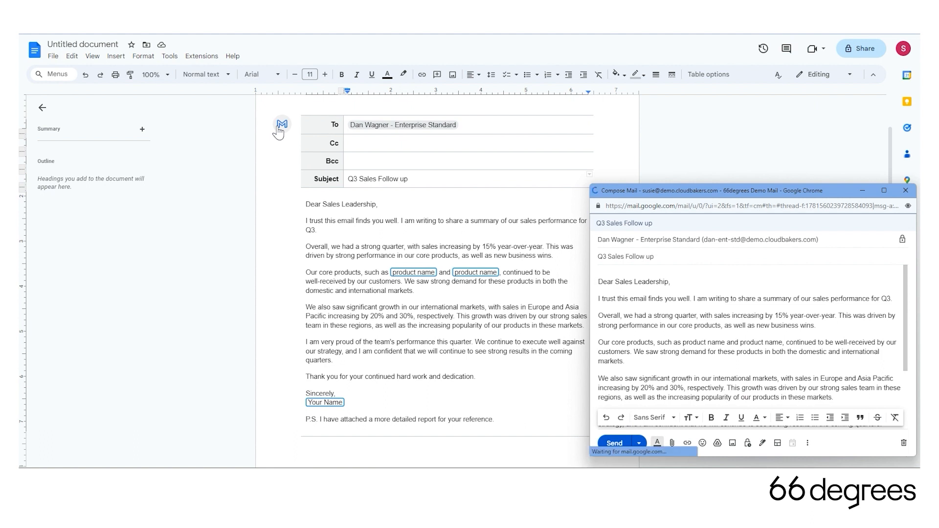
{"action": "left_click", "coordinate": [614, 443]}
{"action": "left_click", "coordinate": [797, 287]}
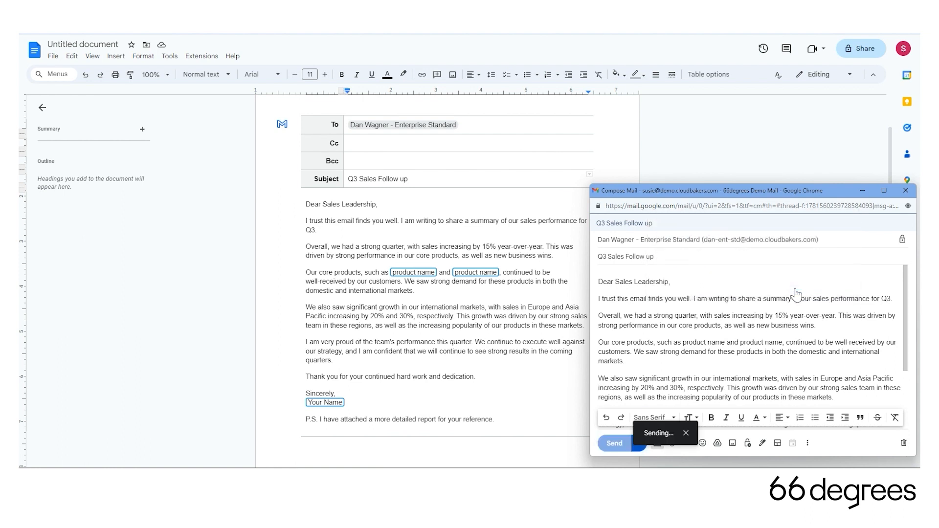
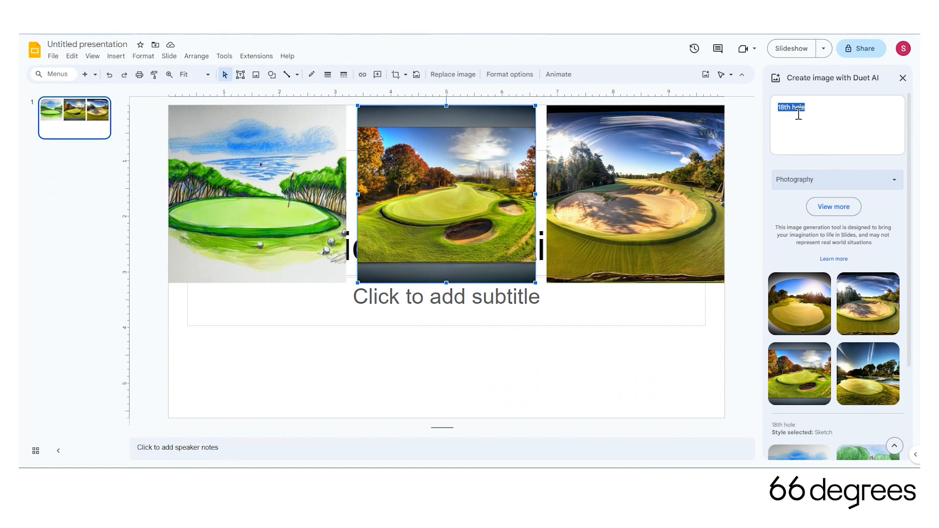
Step: In the Google Slides presentation, generate Duet AI images from the prompt "robots eating bananas" in the Cyberpunk style
{"action": "type", "text": "robo"}
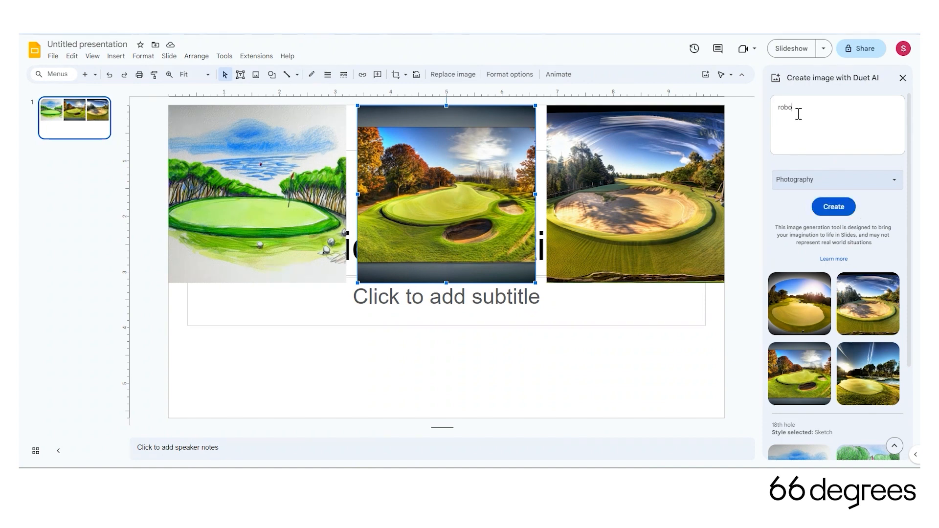
{"action": "type", "text": "ts eating bananas"}
{"action": "left_click", "coordinate": [796, 180]}
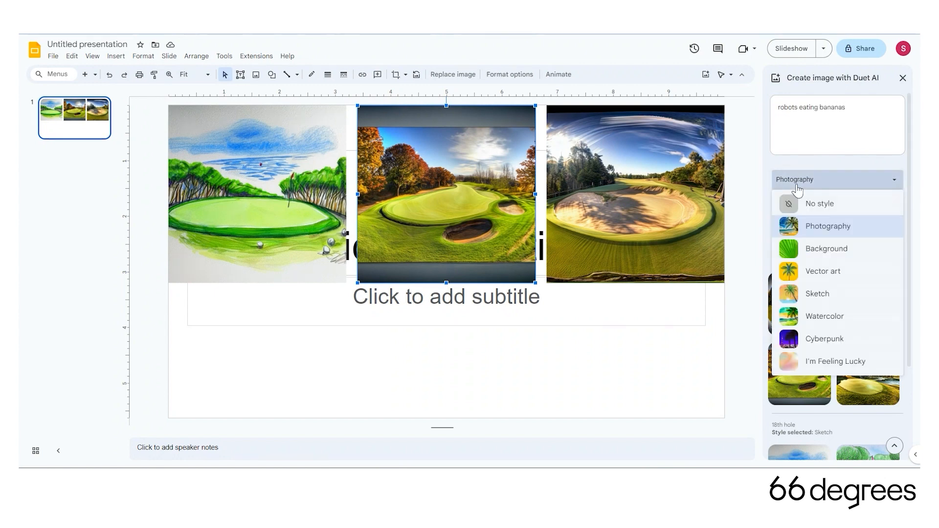
{"action": "left_click", "coordinate": [837, 339]}
{"action": "left_click", "coordinate": [844, 213]}
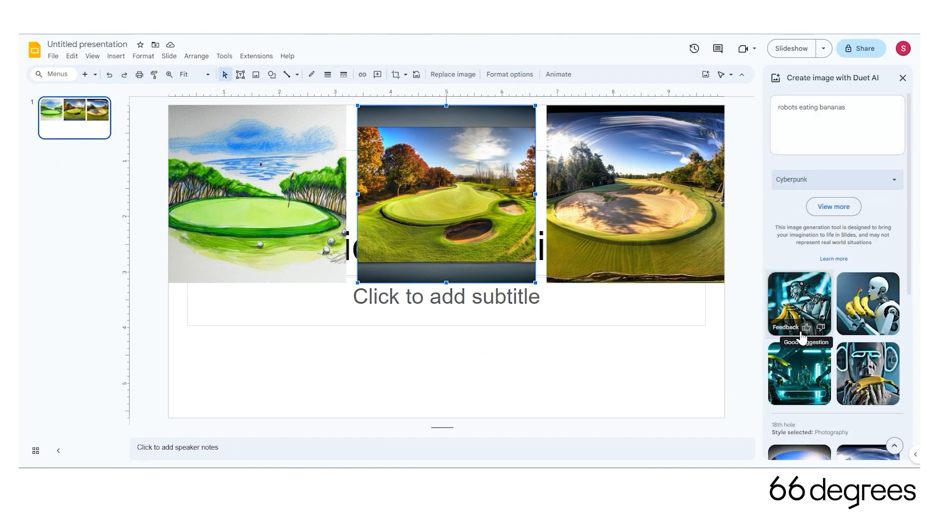
Step: Insert the image of the dark robot holding bananas and resize it to fit beneath the golf sketch on the slide
{"action": "left_click", "coordinate": [804, 302]}
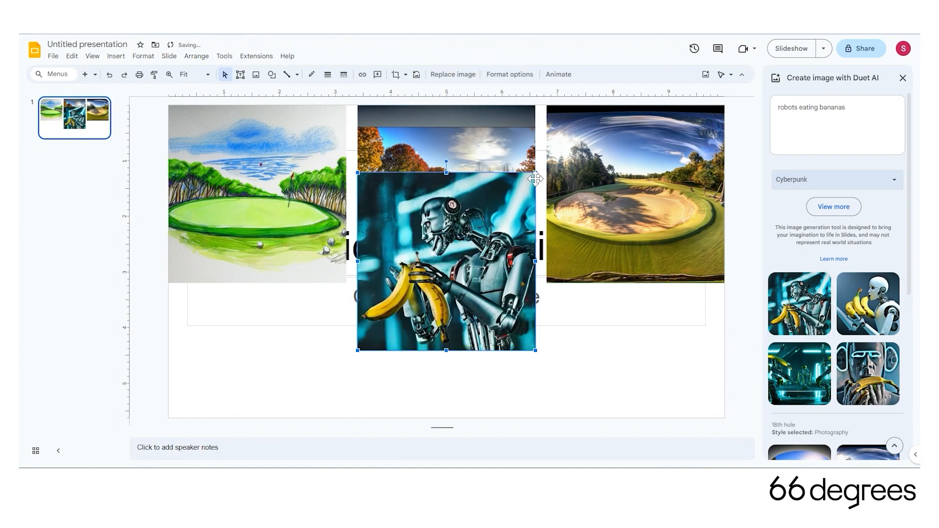
{"action": "left_click_drag", "start_coordinate": [527, 179], "coordinate": [469, 236]}
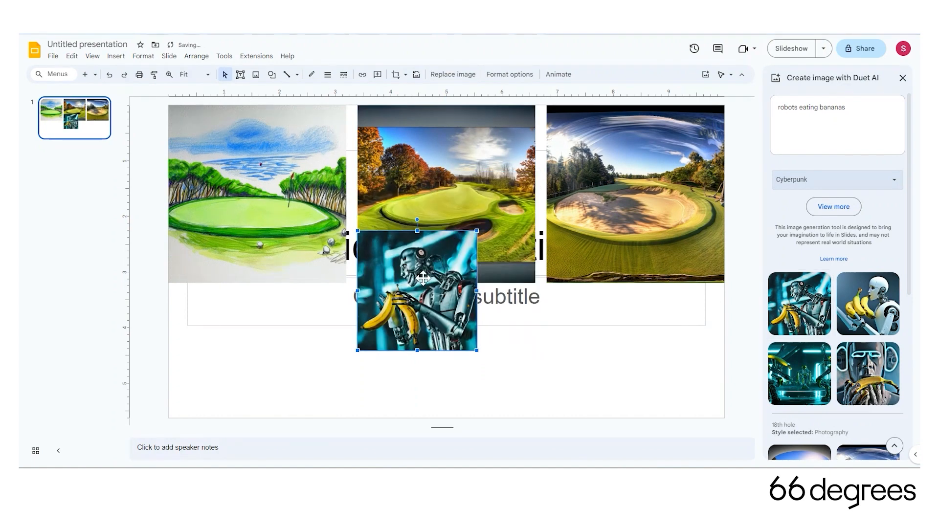
{"action": "left_click_drag", "start_coordinate": [423, 277], "coordinate": [242, 330]}
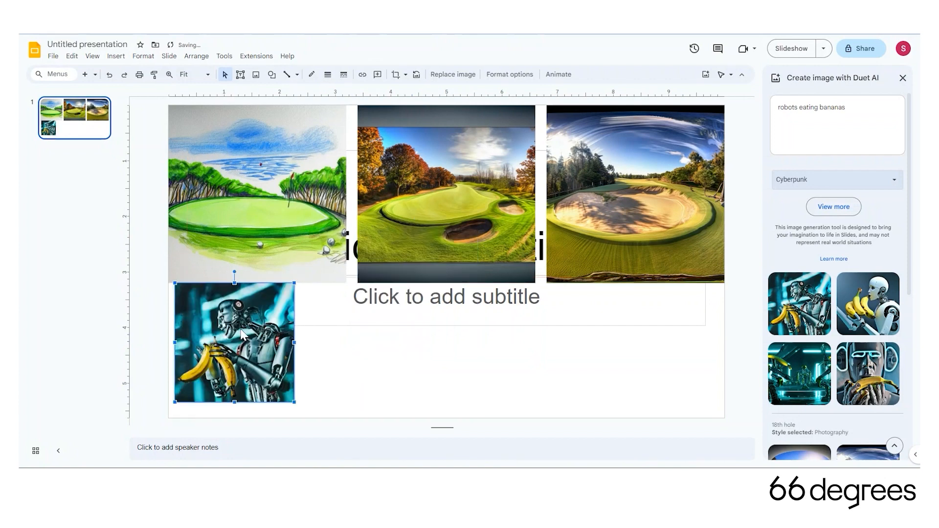
{"action": "left_click_drag", "start_coordinate": [293, 401], "coordinate": [322, 423]}
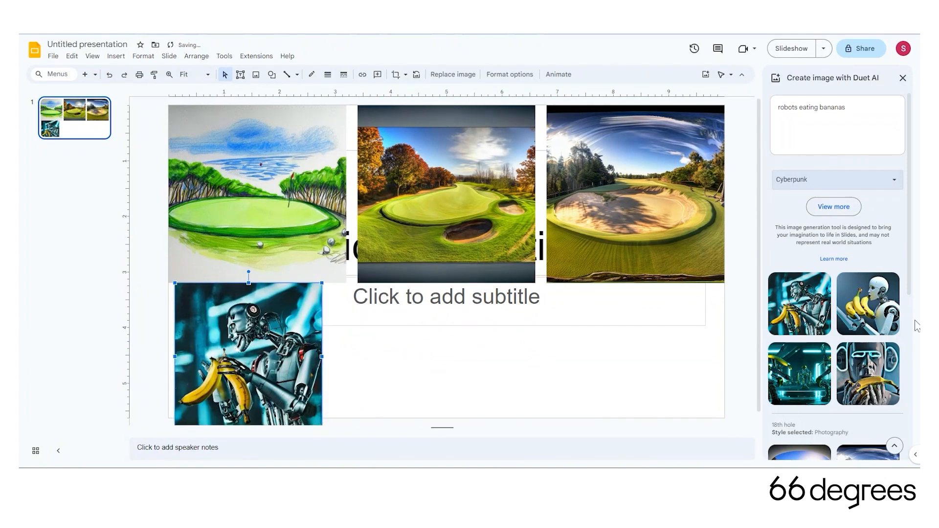
Step: Insert the other three generated robot images and spread them out over the slide
{"action": "left_click", "coordinate": [865, 309]}
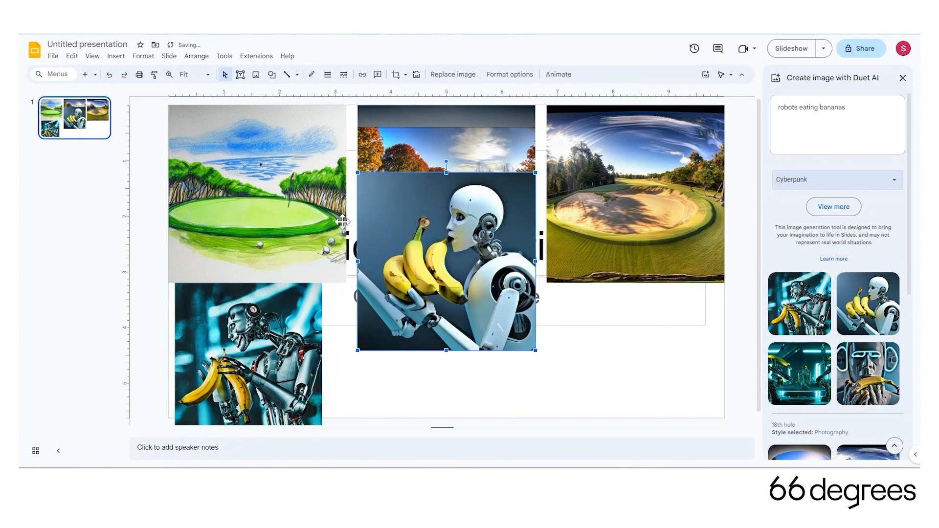
{"action": "left_click_drag", "start_coordinate": [487, 234], "coordinate": [454, 305]}
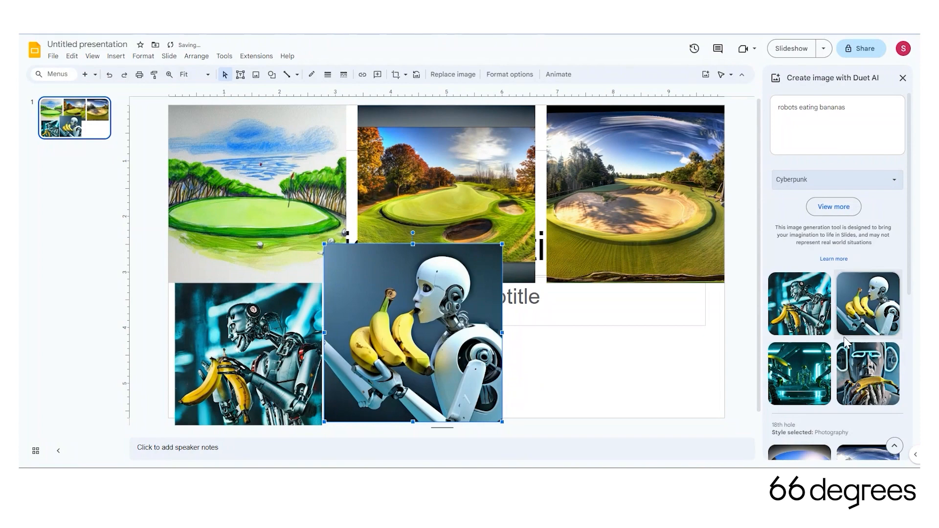
{"action": "scroll", "coordinate": [834, 323], "scroll_direction": "down", "scroll_amount": 1}
{"action": "left_click", "coordinate": [791, 331]}
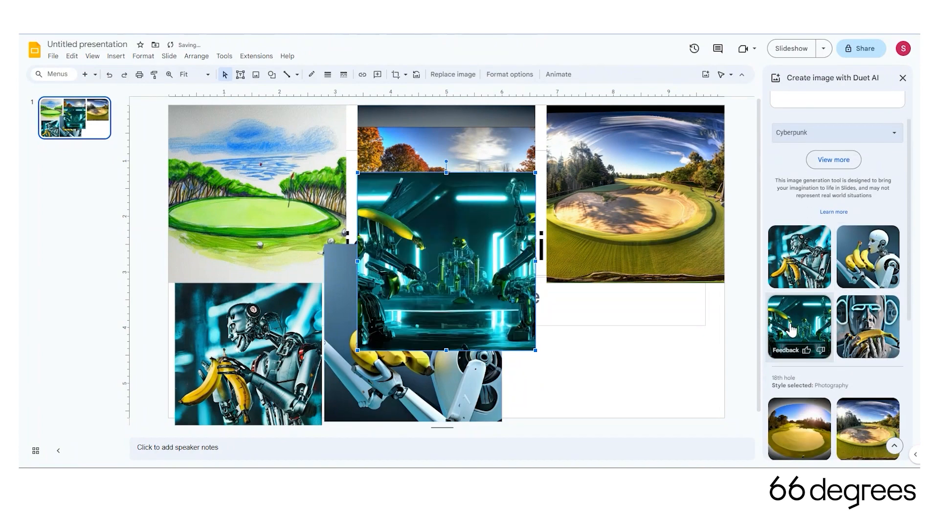
{"action": "left_click_drag", "start_coordinate": [401, 274], "coordinate": [325, 218]}
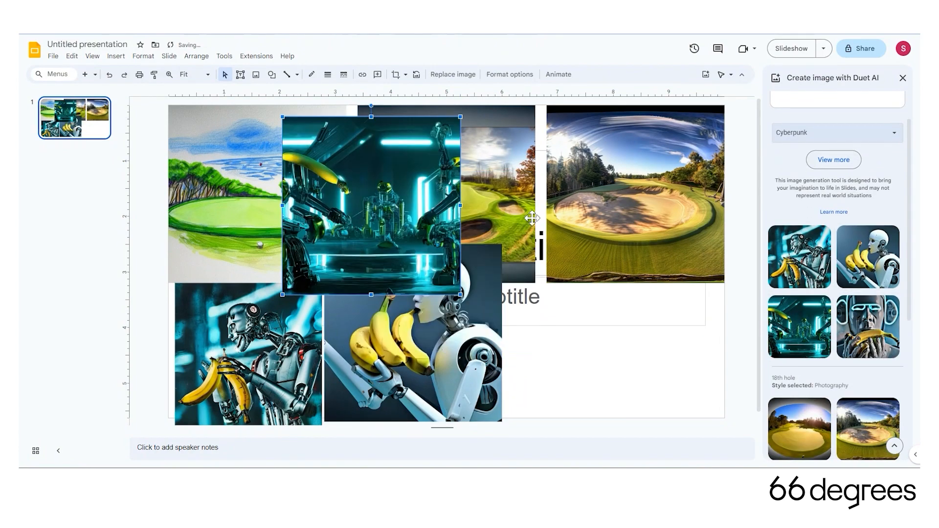
{"action": "left_click", "coordinate": [875, 318]}
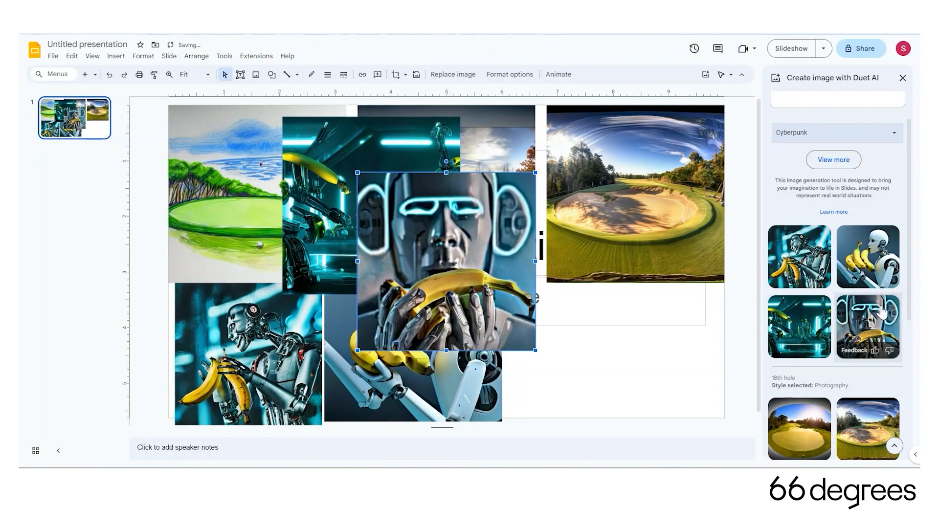
{"action": "left_click_drag", "start_coordinate": [471, 261], "coordinate": [628, 321]}
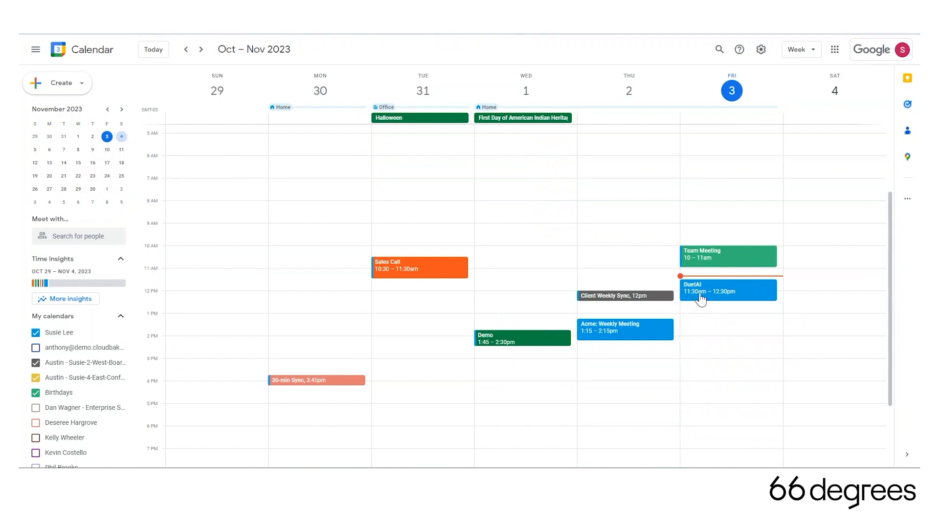
Step: Go to the DuetAI event's Google Meet lobby from Google Calendar and bring up the visual effects with their backgrounds
{"action": "left_click", "coordinate": [702, 298]}
{"action": "left_click", "coordinate": [580, 225]}
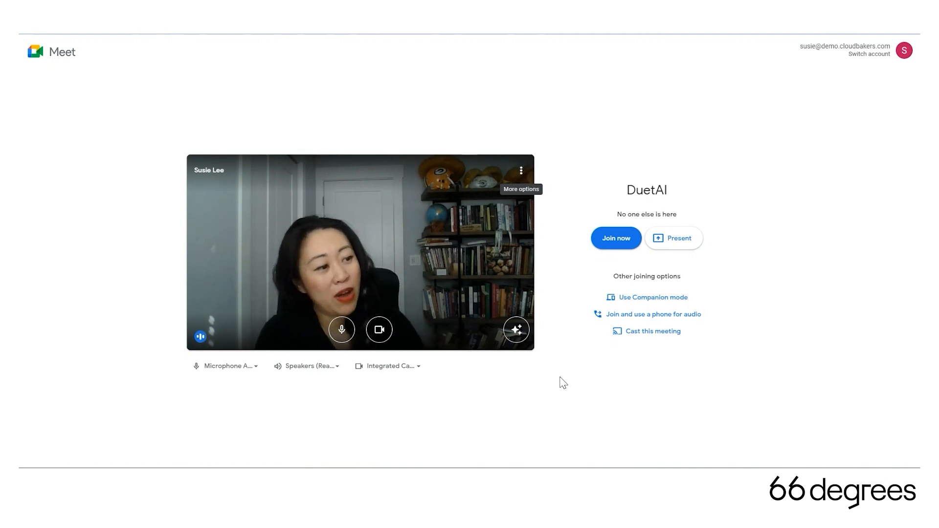
{"action": "left_click", "coordinate": [516, 332]}
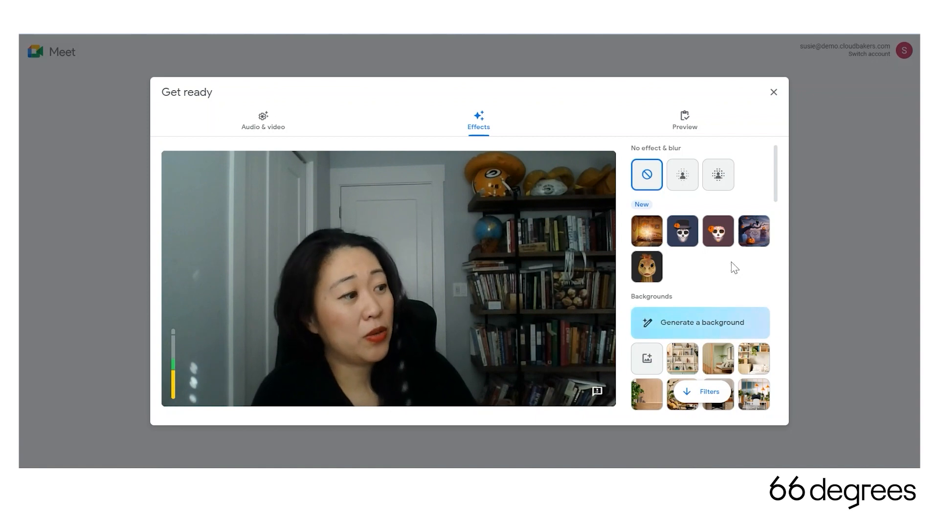
{"action": "scroll", "coordinate": [756, 264], "scroll_direction": "down", "scroll_amount": 3}
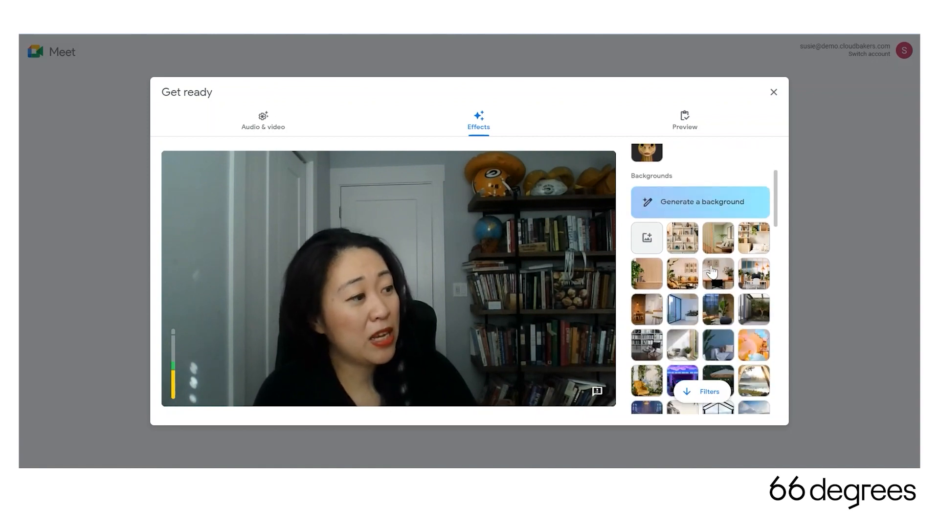
Step: Apply the preset living-room background with plants and framed pictures, and look through the other backgrounds
{"action": "left_click", "coordinate": [682, 262]}
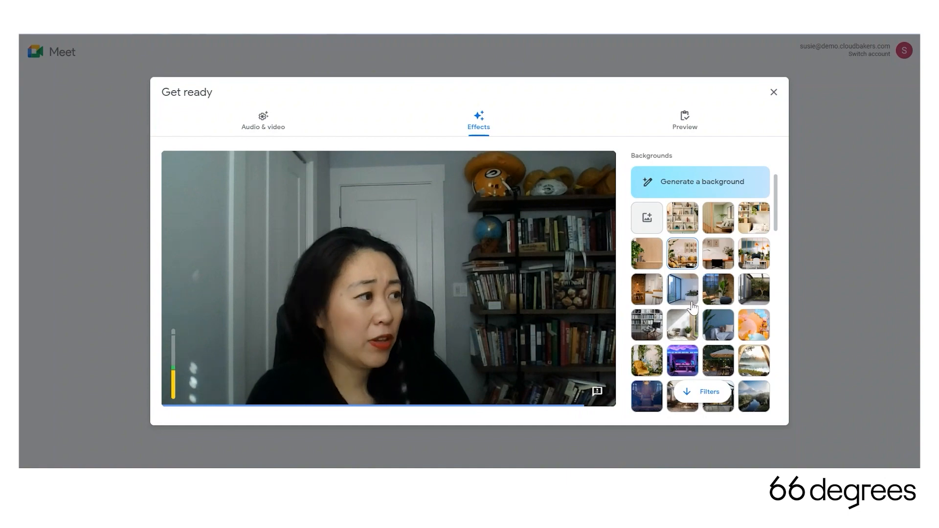
{"action": "scroll", "coordinate": [692, 308], "scroll_direction": "down", "scroll_amount": 3}
{"action": "scroll", "coordinate": [690, 307], "scroll_direction": "up", "scroll_amount": 4}
{"action": "scroll", "coordinate": [691, 307], "scroll_direction": "up", "scroll_amount": 1}
Step: Generate background samples from the prompt "golf balls" in the Film noir style
{"action": "left_click", "coordinate": [714, 285]}
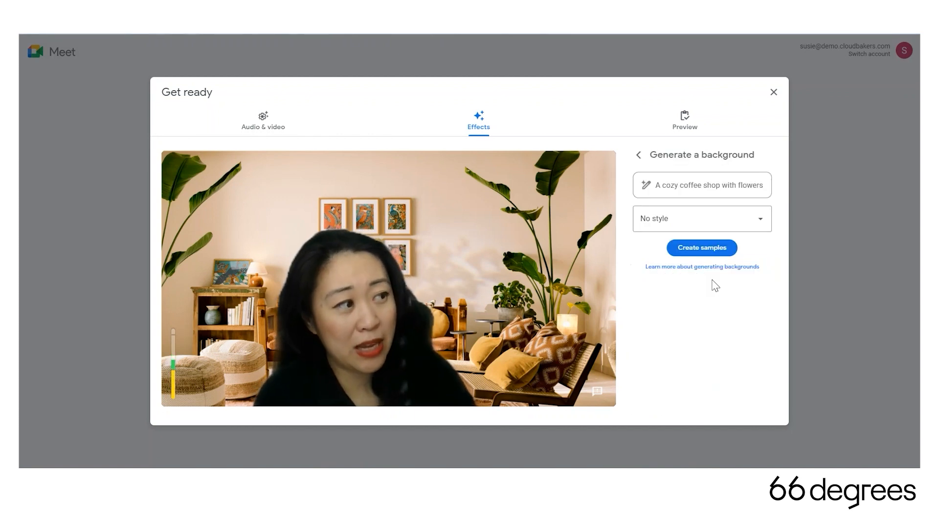
{"action": "left_click", "coordinate": [715, 192]}
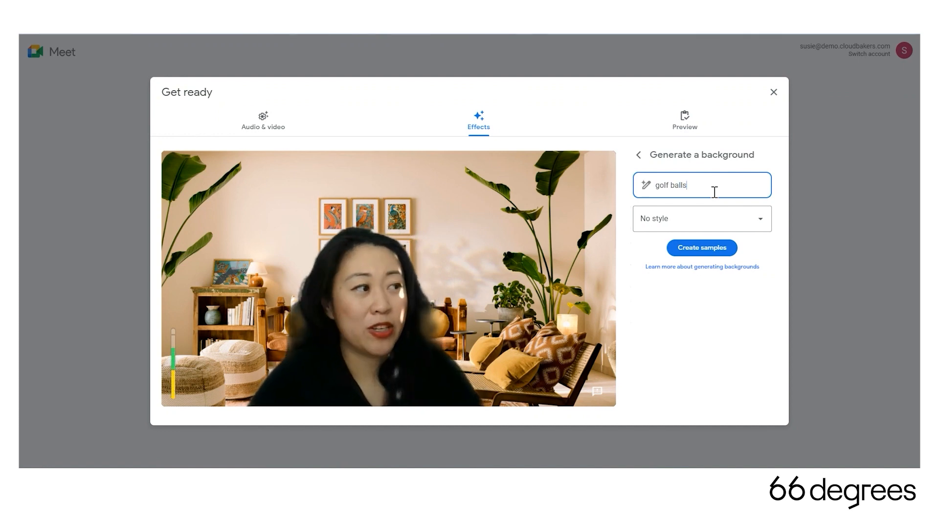
{"action": "left_click", "coordinate": [745, 218]}
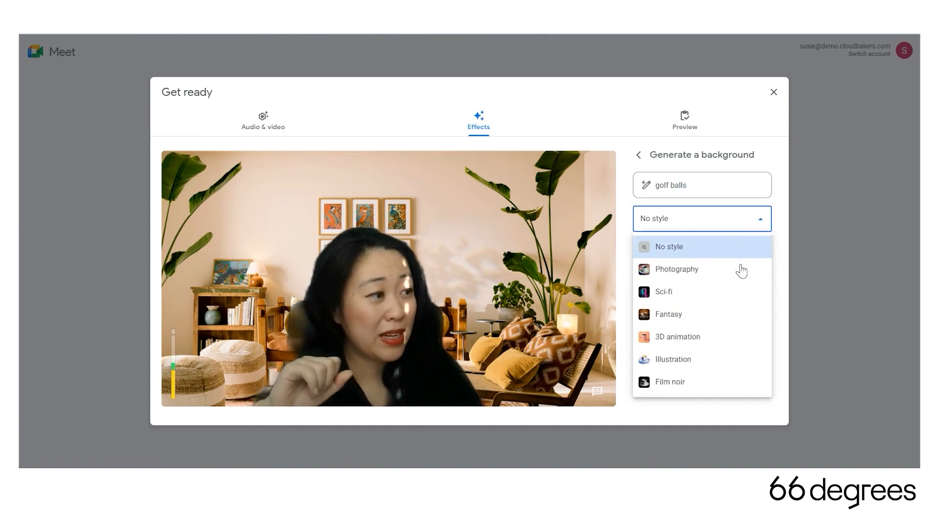
{"action": "left_click", "coordinate": [739, 384]}
{"action": "left_click", "coordinate": [714, 250]}
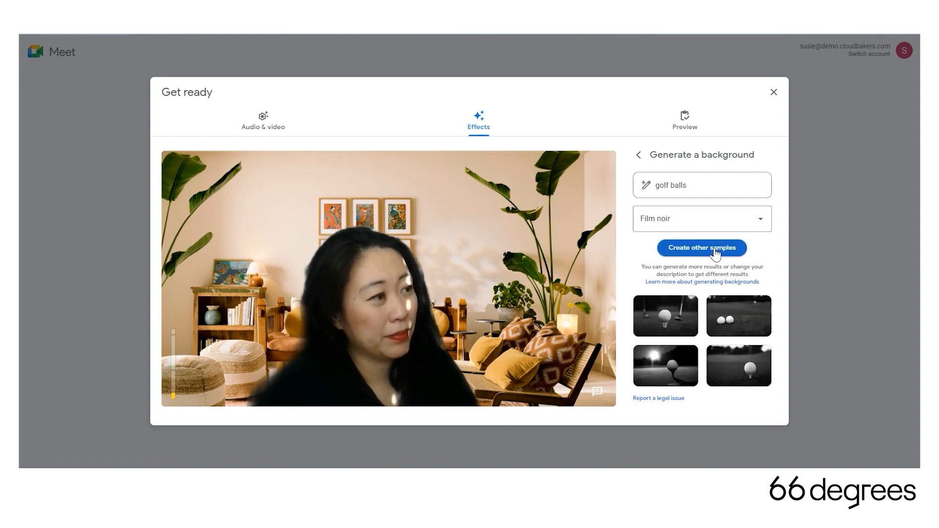
Step: Try out the generated golf ball backgrounds and apply the one with the bright light above the ball
{"action": "left_click", "coordinate": [671, 307]}
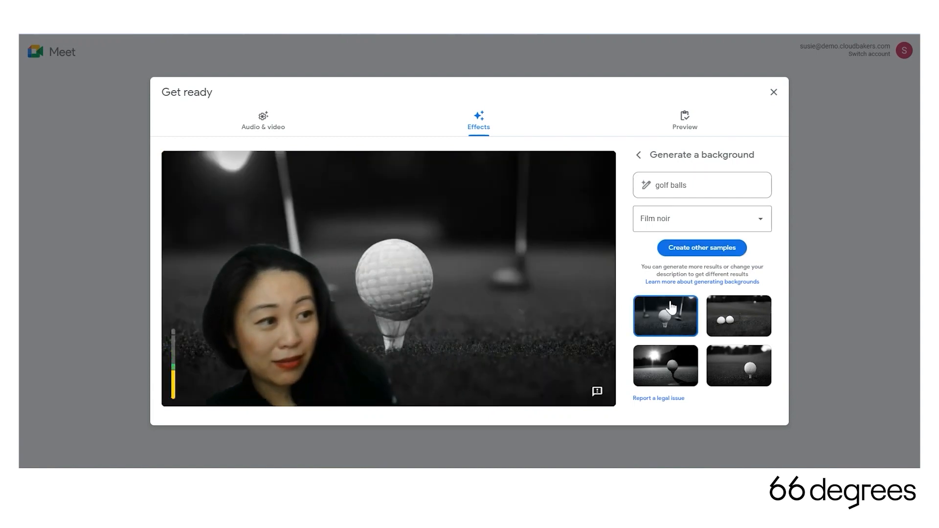
{"action": "left_click", "coordinate": [749, 323]}
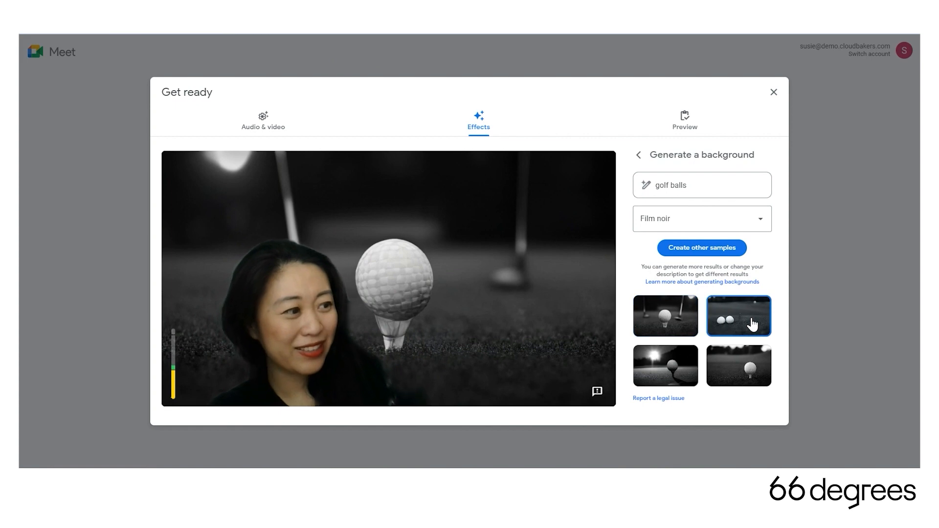
{"action": "left_click", "coordinate": [665, 361]}
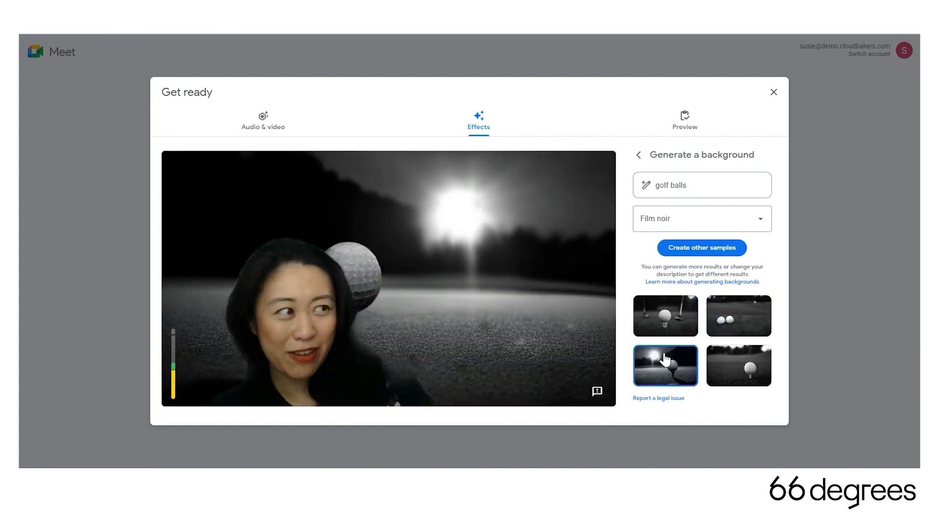
Step: Generate "golf balls" background samples in the Sci-fi style and apply the one with the single glowing blue and purple ball
{"action": "double_click", "coordinate": [715, 187]}
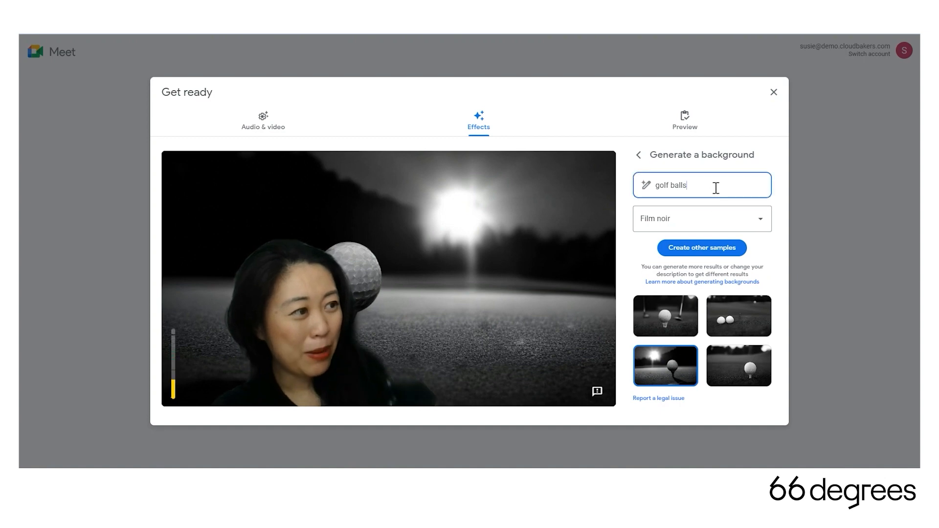
{"action": "left_click", "coordinate": [761, 219]}
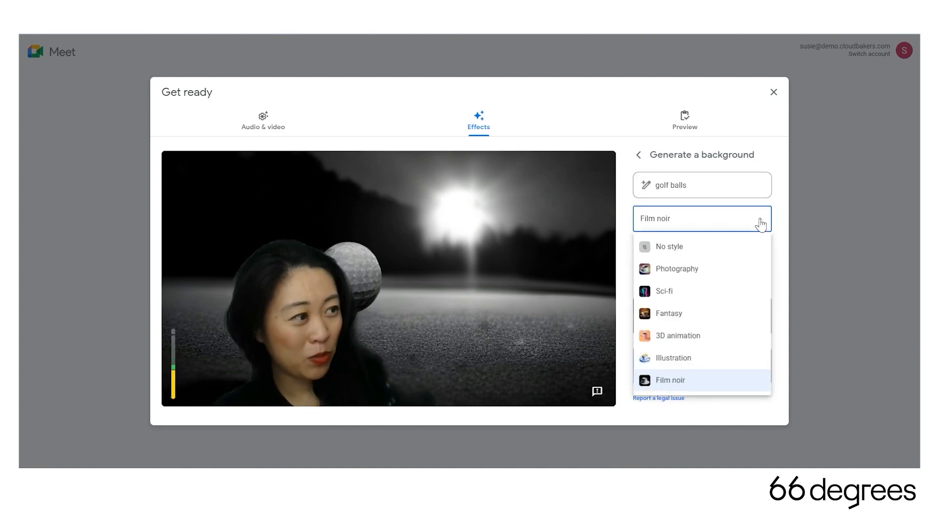
{"action": "left_click", "coordinate": [713, 294]}
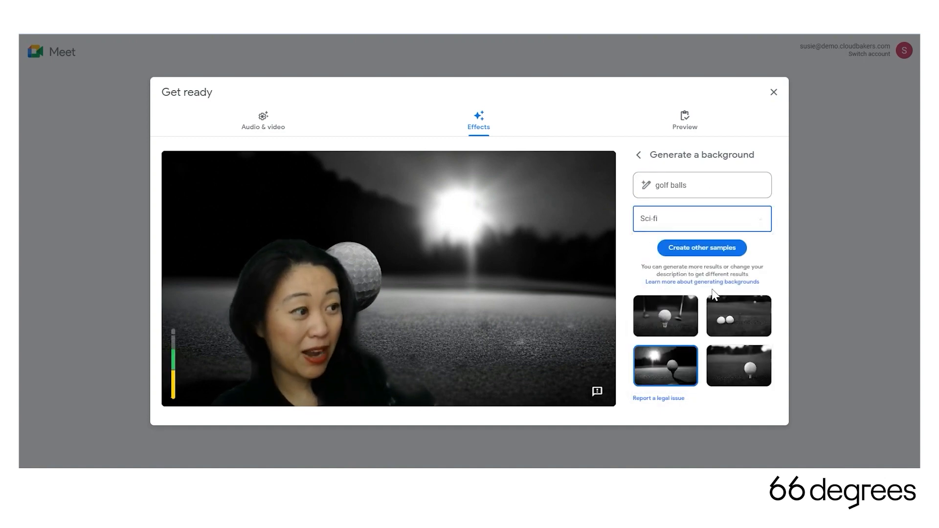
{"action": "left_click", "coordinate": [712, 251]}
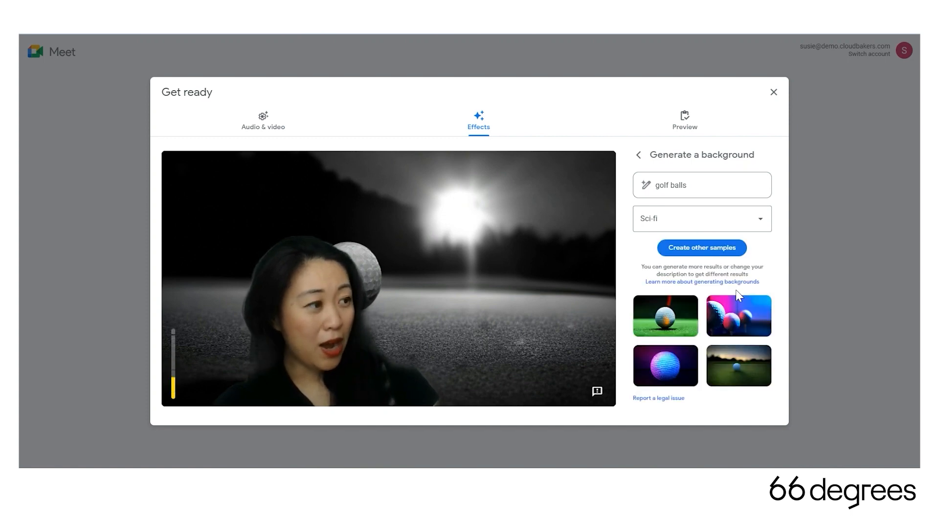
{"action": "left_click", "coordinate": [736, 309]}
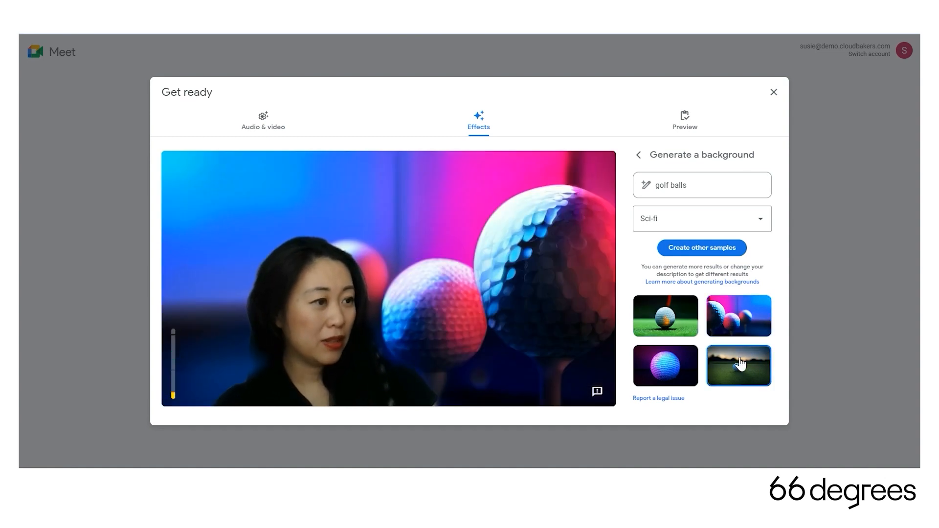
{"action": "left_click", "coordinate": [664, 371]}
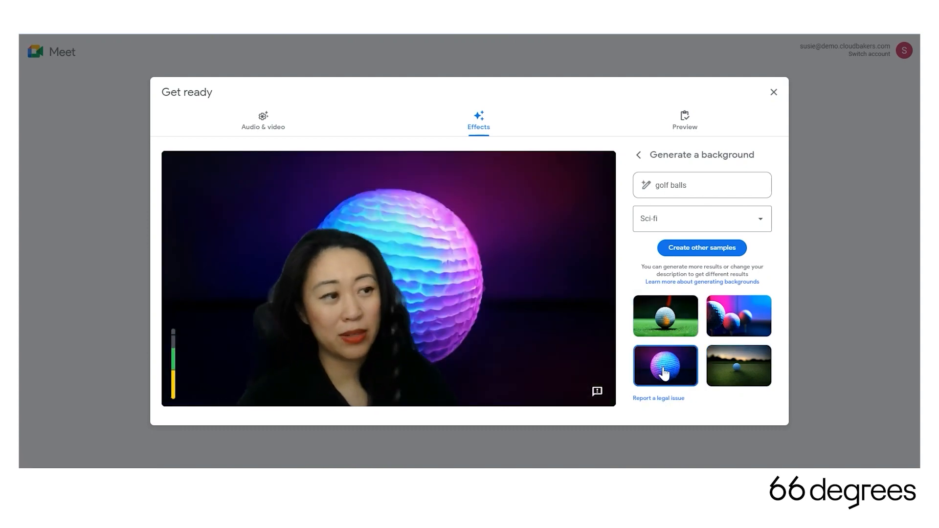
Step: Replace the background prompt with "coffee beans" and generate new samples
{"action": "left_click", "coordinate": [681, 186]}
{"action": "key", "text": "ctrl+a"}
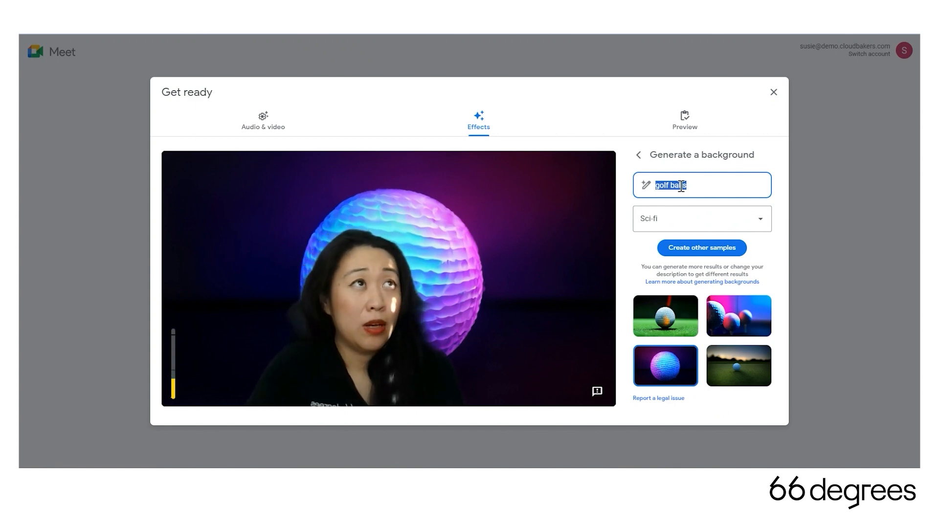
{"action": "type", "text": "coffee"}
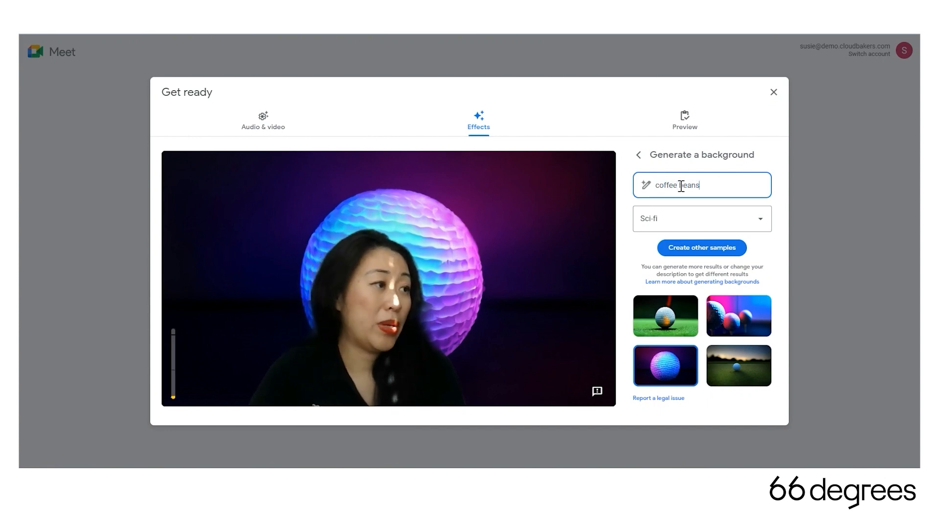
{"action": "key", "text": "Return"}
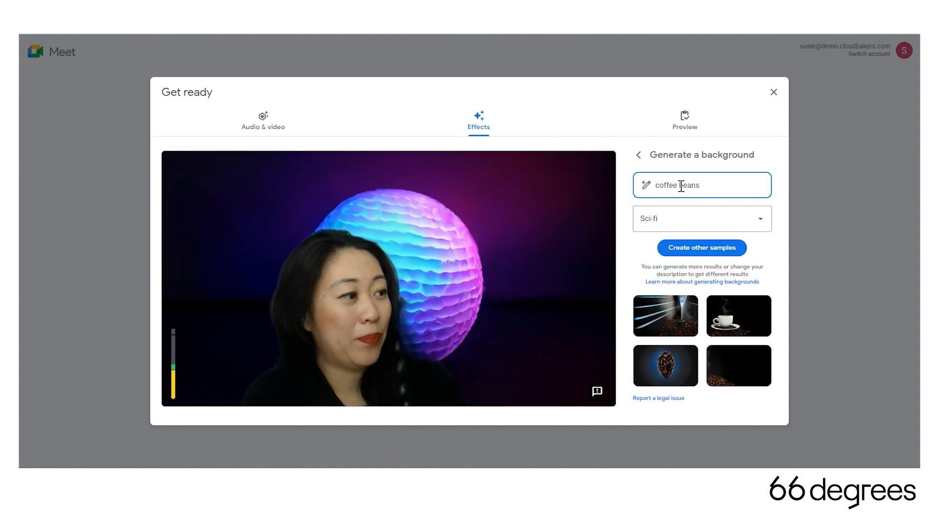
Step: Try out the generated coffee bean backgrounds and apply the one with the steaming white coffee cup
{"action": "left_click", "coordinate": [664, 322]}
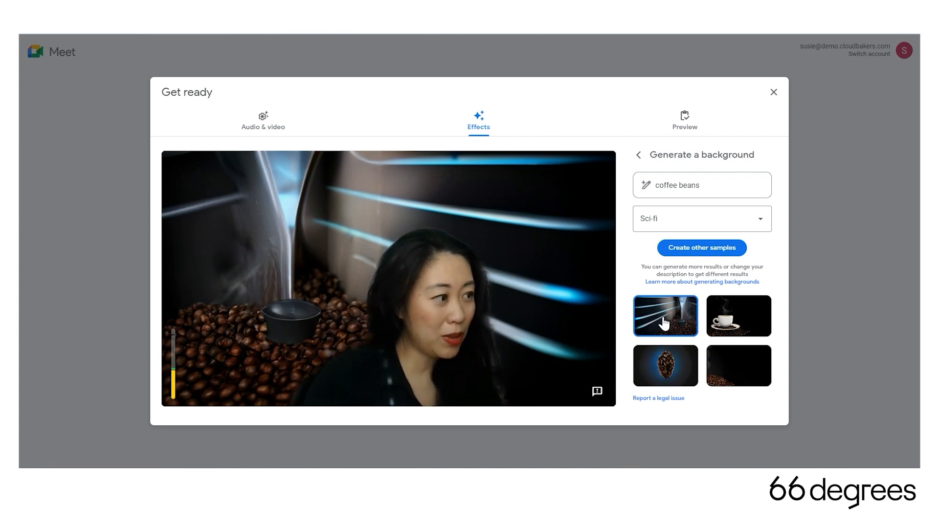
{"action": "left_click", "coordinate": [675, 361]}
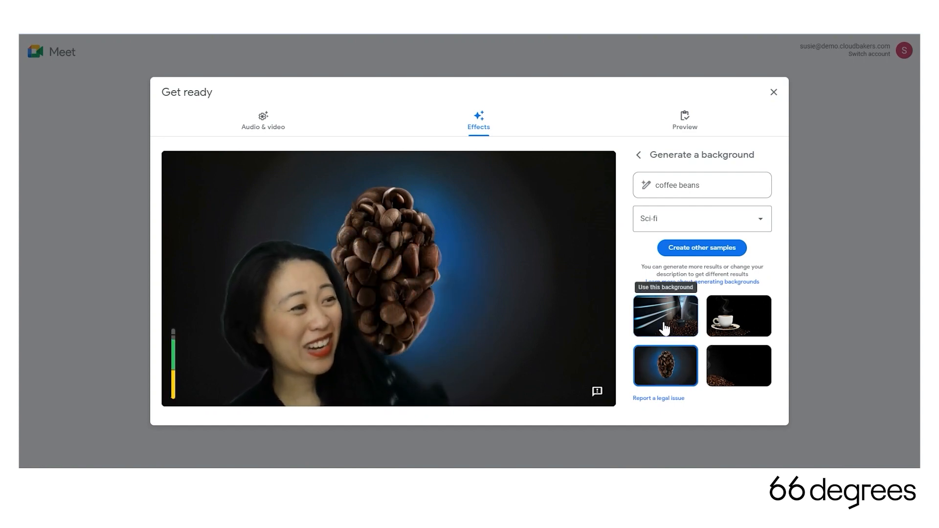
{"action": "left_click", "coordinate": [750, 329]}
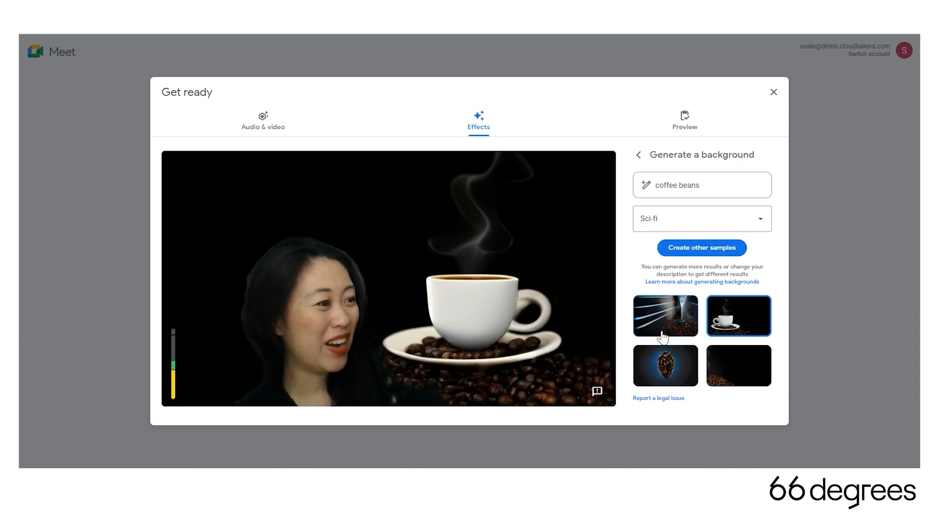
{"action": "double_click", "coordinate": [743, 322]}
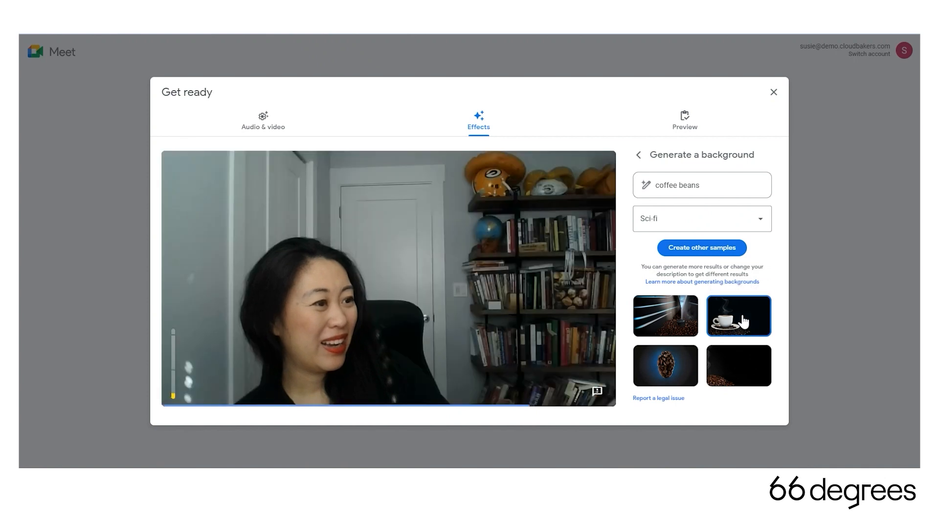
{"action": "left_click", "coordinate": [743, 322]}
{"action": "left_click", "coordinate": [744, 322]}
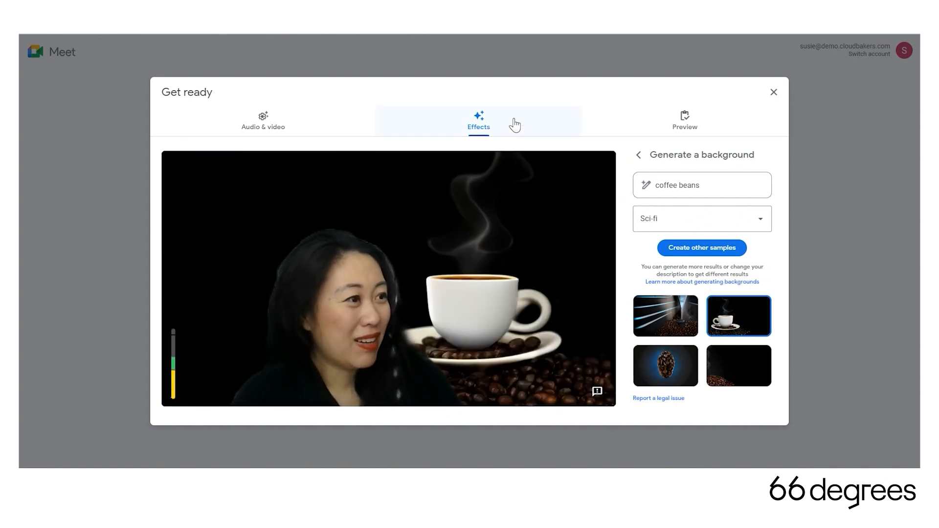
Step: Join the DuetAI meeting from the lobby with the coffee cup background on and leave the call
{"action": "left_click", "coordinate": [771, 93]}
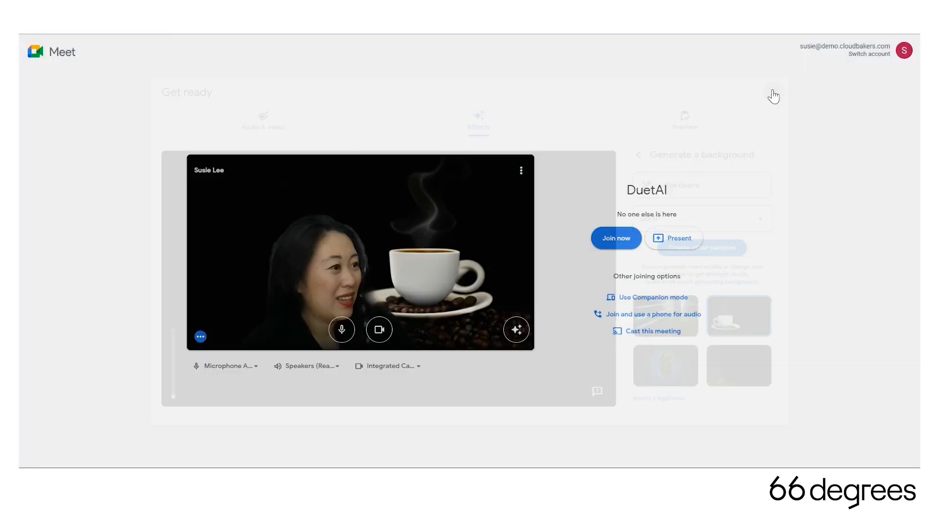
{"action": "left_click", "coordinate": [634, 241]}
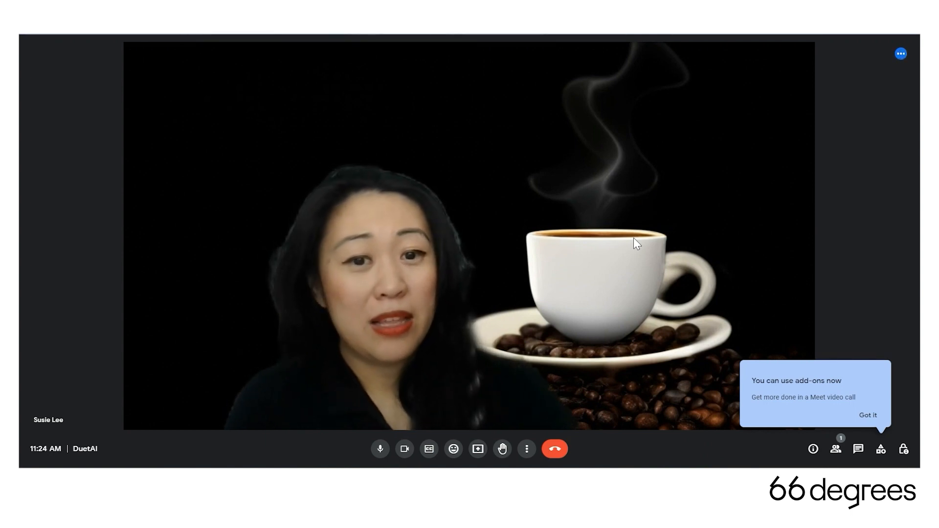
{"action": "left_click", "coordinate": [556, 449]}
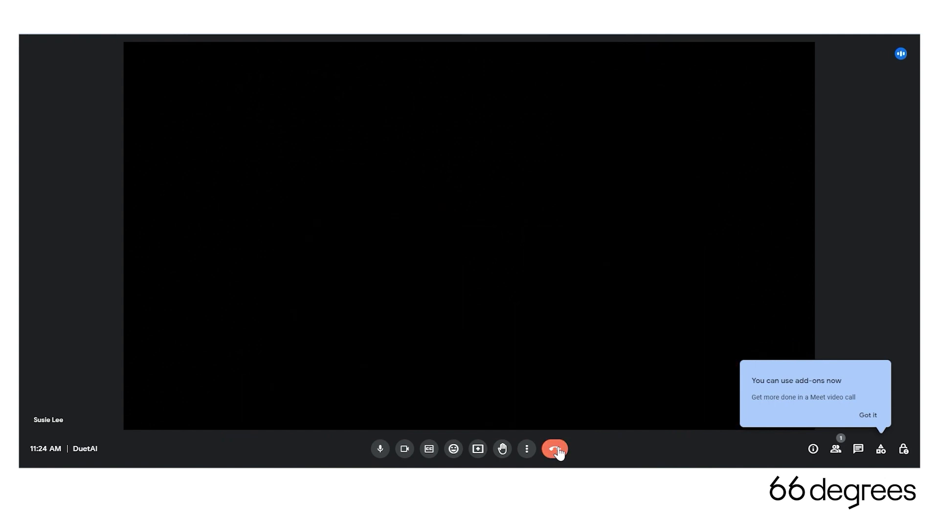